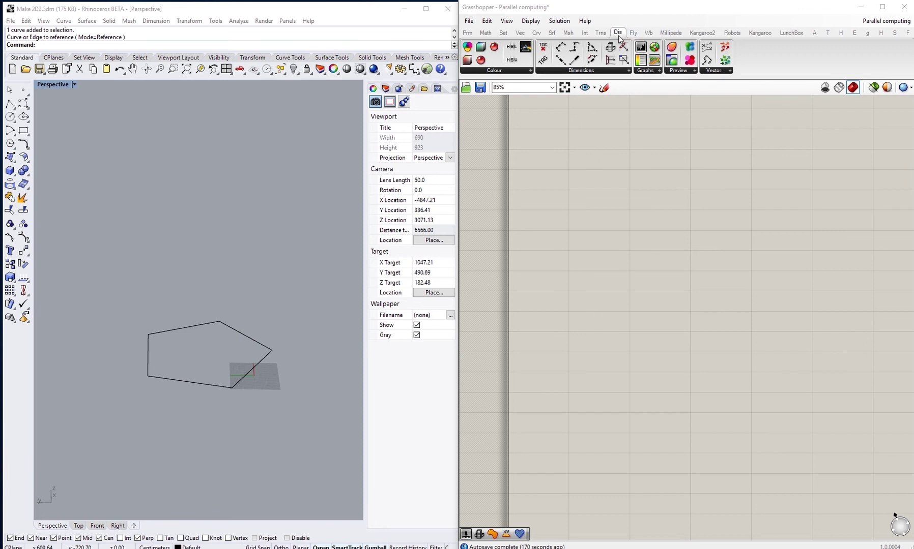
- Place Symbol (Advanced) from Dis > Preview, with Symbol (Simple) below it
{"action": "left_click", "coordinate": [678, 71]}
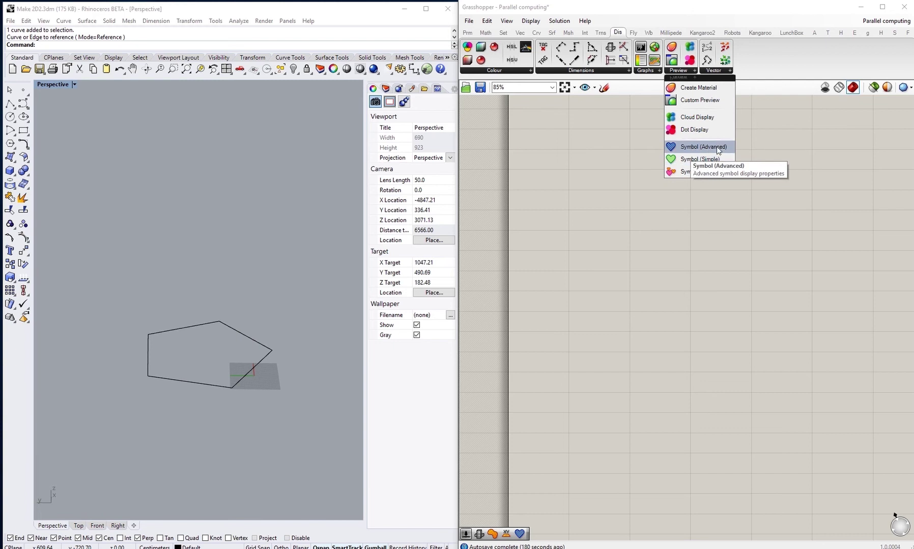
{"action": "left_click", "coordinate": [692, 148]}
{"action": "left_click", "coordinate": [662, 214]}
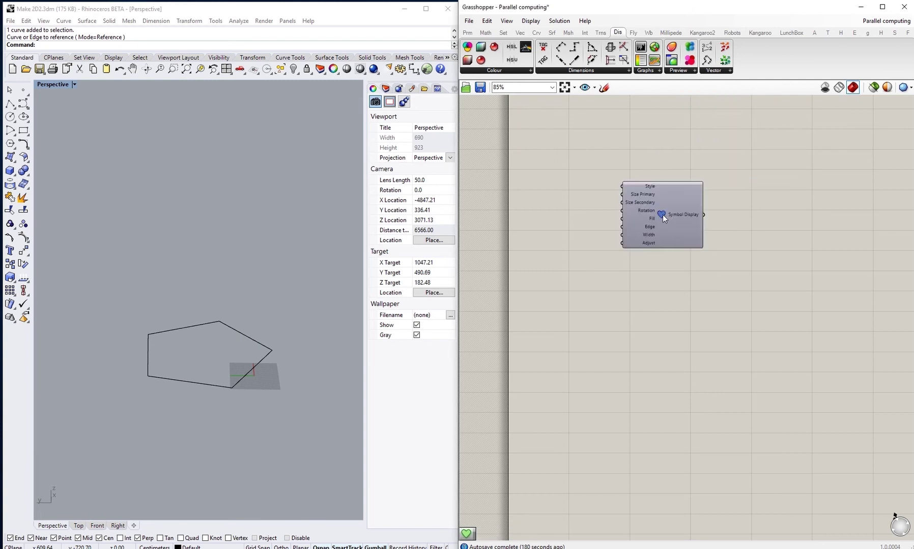
{"action": "left_click", "coordinate": [678, 74]}
{"action": "left_click", "coordinate": [696, 154]}
{"action": "left_click", "coordinate": [662, 299]}
- Add the Symbol Display component and position it beside the two symbol components
{"action": "right_click", "coordinate": [731, 277]}
{"action": "left_click", "coordinate": [700, 245]}
{"action": "scroll", "coordinate": [676, 241], "scroll_direction": "up", "scroll_amount": 5}
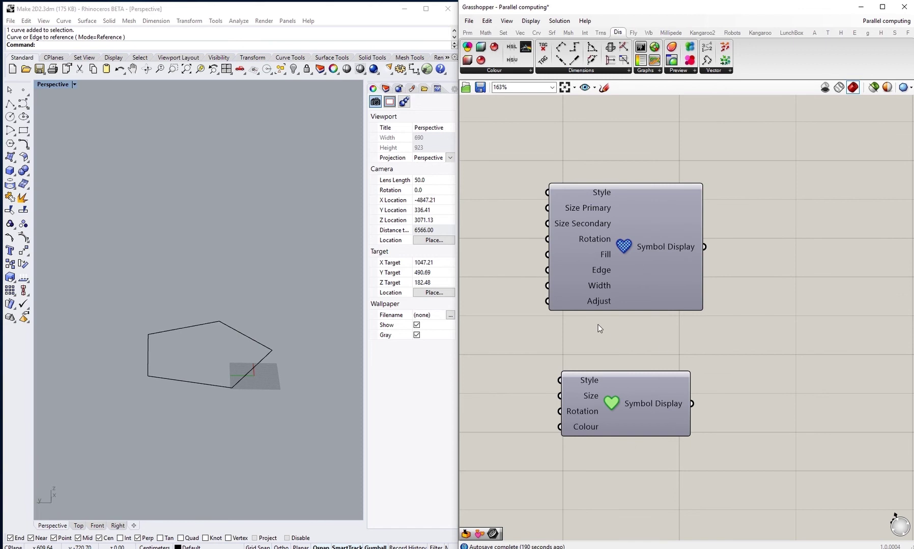
{"action": "left_click", "coordinate": [685, 72]}
{"action": "left_click_drag", "start_coordinate": [692, 174], "coordinate": [740, 276]}
{"action": "left_click_drag", "start_coordinate": [807, 340], "coordinate": [819, 308]}
{"action": "right_click_drag", "start_coordinate": [749, 344], "coordinate": [782, 320]}
{"action": "left_click_drag", "start_coordinate": [859, 278], "coordinate": [827, 300]}
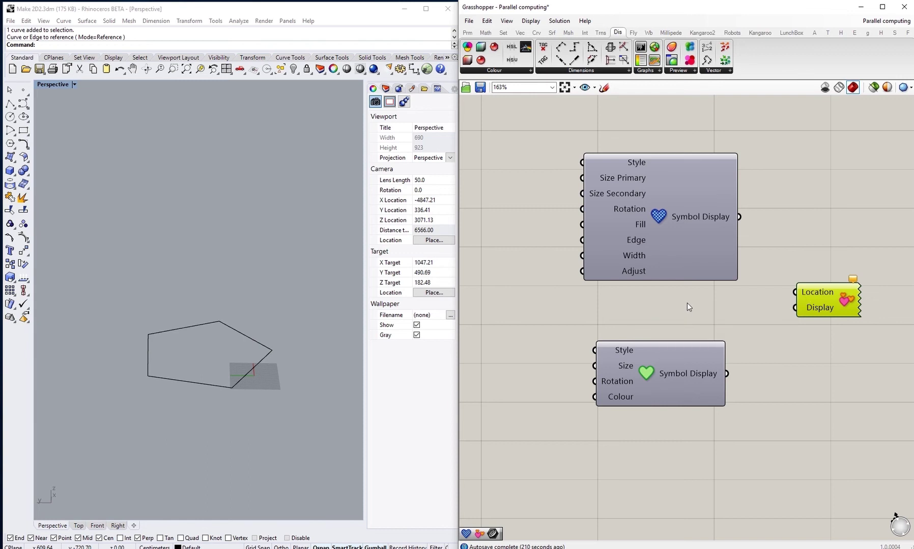
- Add a Curve parameter and set it to reference the pentagon in Rhino
{"action": "right_click_drag", "start_coordinate": [682, 306], "coordinate": [722, 304]}
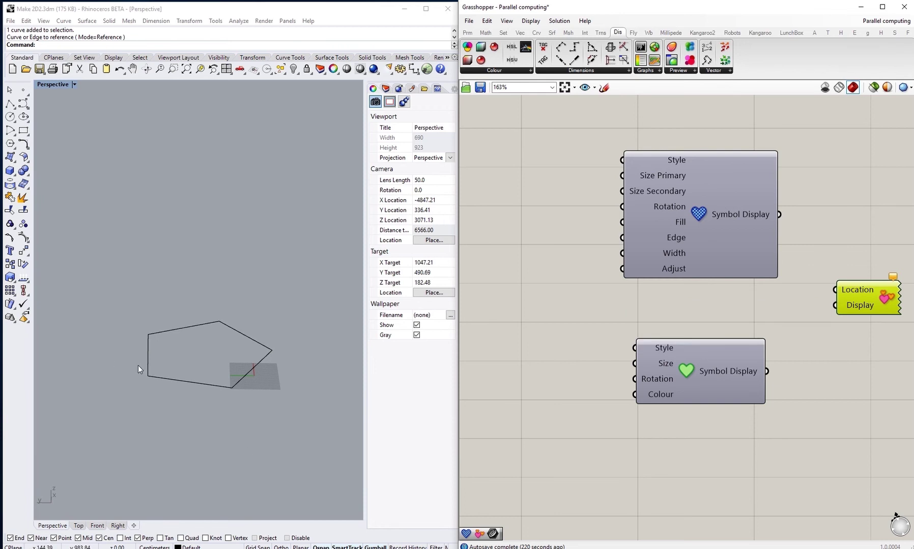
{"action": "right_click_drag", "start_coordinate": [778, 263], "coordinate": [710, 245]}
{"action": "right_click_drag", "start_coordinate": [565, 294], "coordinate": [758, 283]}
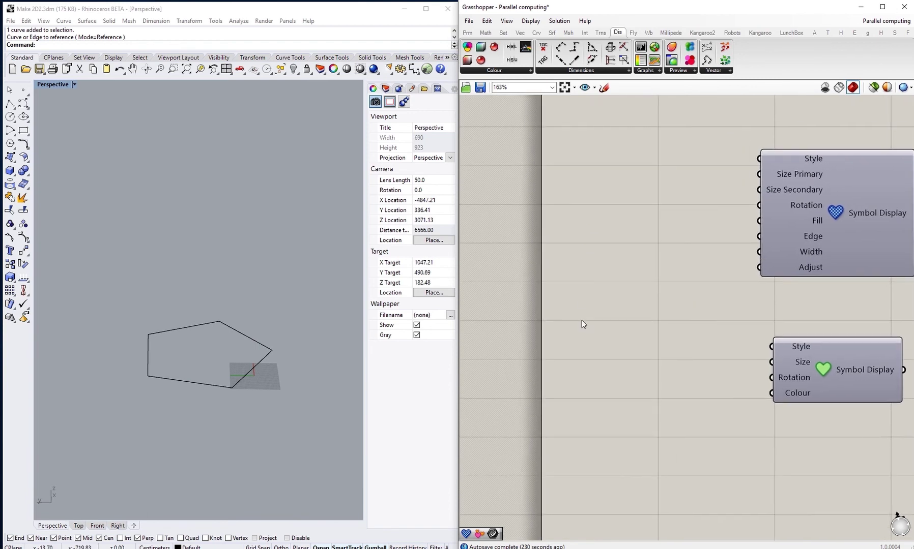
{"action": "double_click", "coordinate": [582, 298]}
{"action": "type", "text": "curve"}
{"action": "key", "text": "Return"}
{"action": "right_click", "coordinate": [581, 297]}
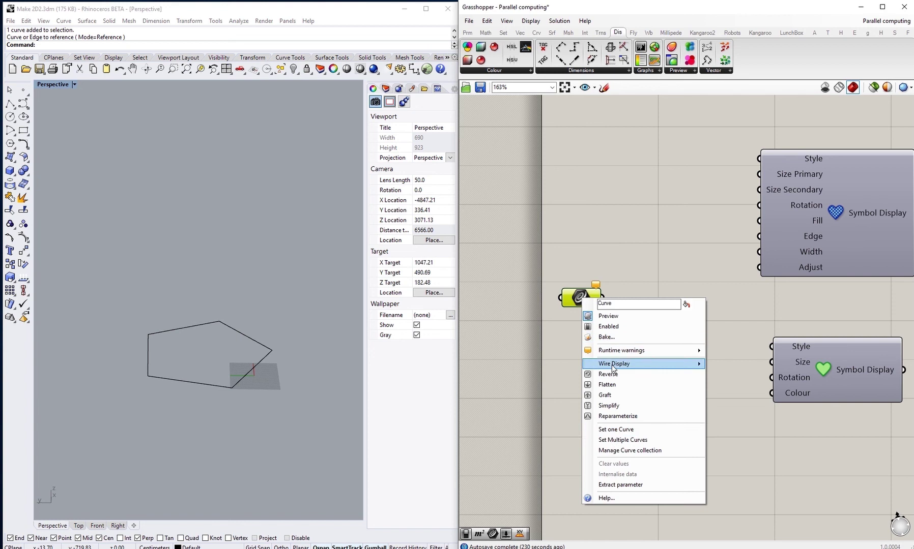
{"action": "left_click", "coordinate": [615, 429]}
{"action": "left_click", "coordinate": [257, 366]}
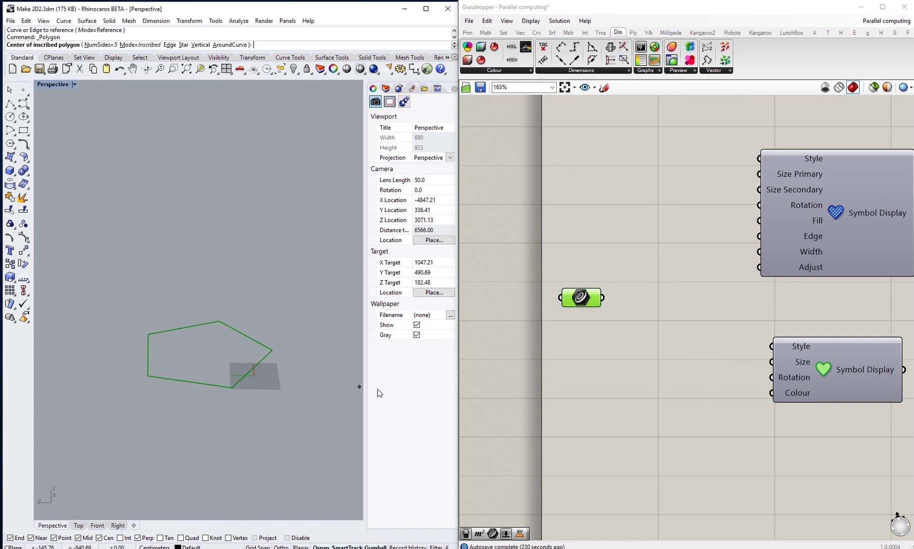
{"action": "left_click", "coordinate": [611, 308]}
- Add an Area component fed by the curve, and wire Centroid to Symbol Display's Location
{"action": "right_click_drag", "start_coordinate": [652, 302], "coordinate": [620, 304]}
{"action": "double_click", "coordinate": [620, 304]}
{"action": "type", "text": "area"}
{"action": "key", "text": "Return"}
{"action": "left_click_drag", "start_coordinate": [534, 290], "coordinate": [564, 300]}
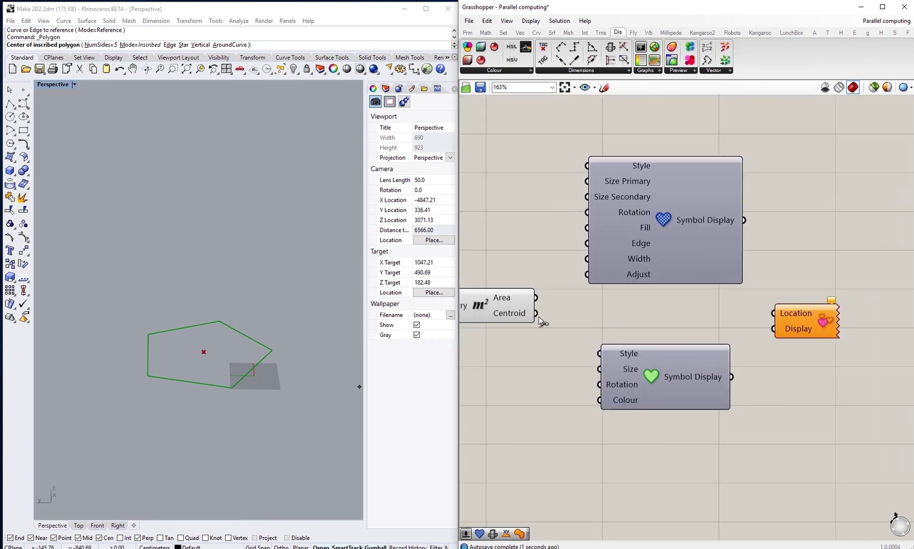
{"action": "left_click_drag", "start_coordinate": [536, 313], "coordinate": [775, 314]}
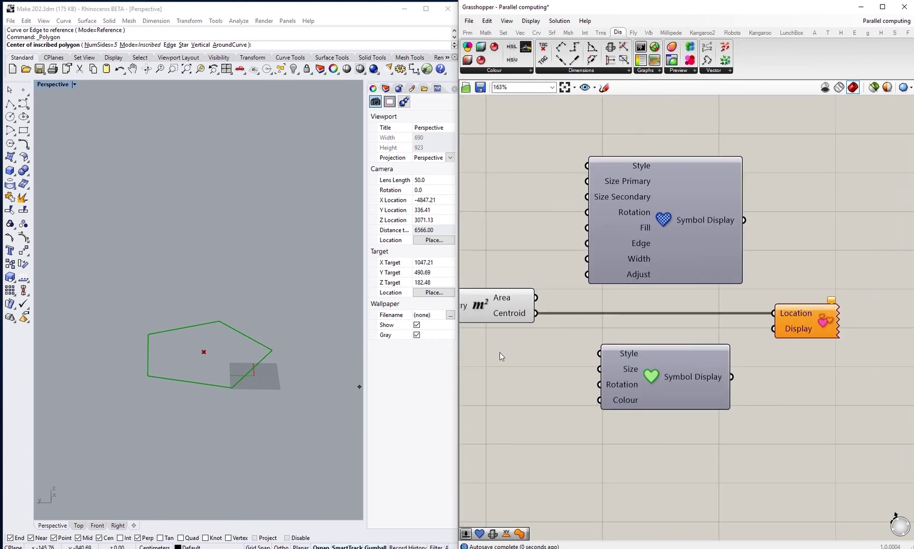
{"action": "left_click", "coordinate": [789, 317]}
- Wire Symbol (Simple) into Symbol Display's Display input, showing a pin at the centroid
{"action": "right_click_drag", "start_coordinate": [822, 319], "coordinate": [777, 307]}
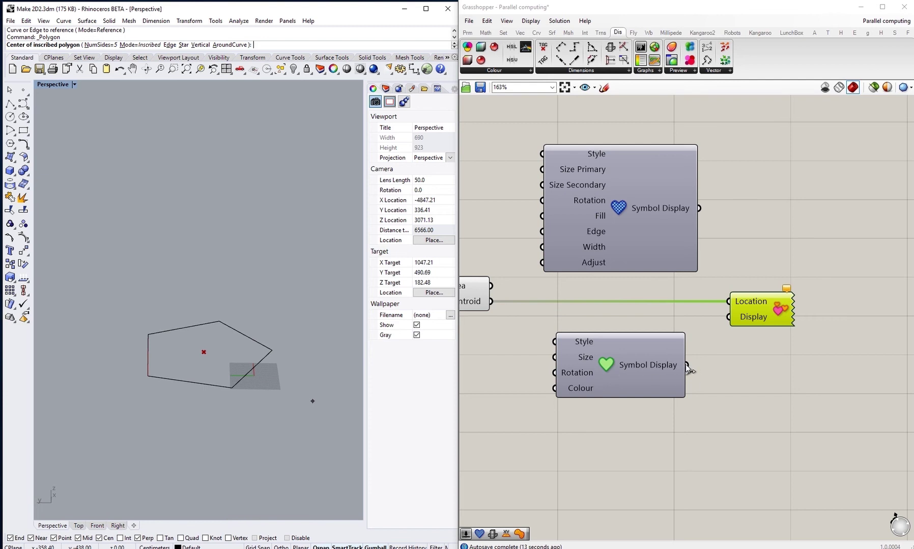
{"action": "left_click_drag", "start_coordinate": [686, 365], "coordinate": [729, 316]}
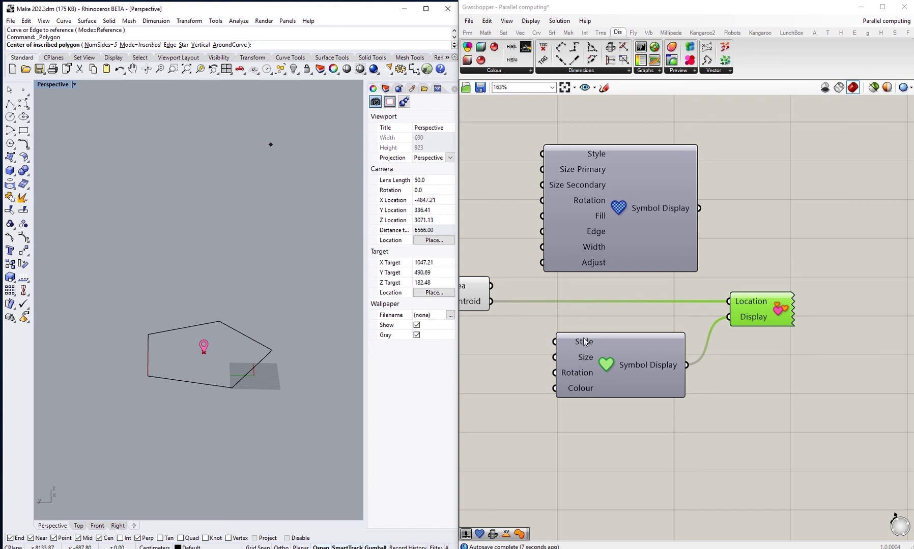
{"action": "right_click_drag", "start_coordinate": [597, 370], "coordinate": [642, 359]}
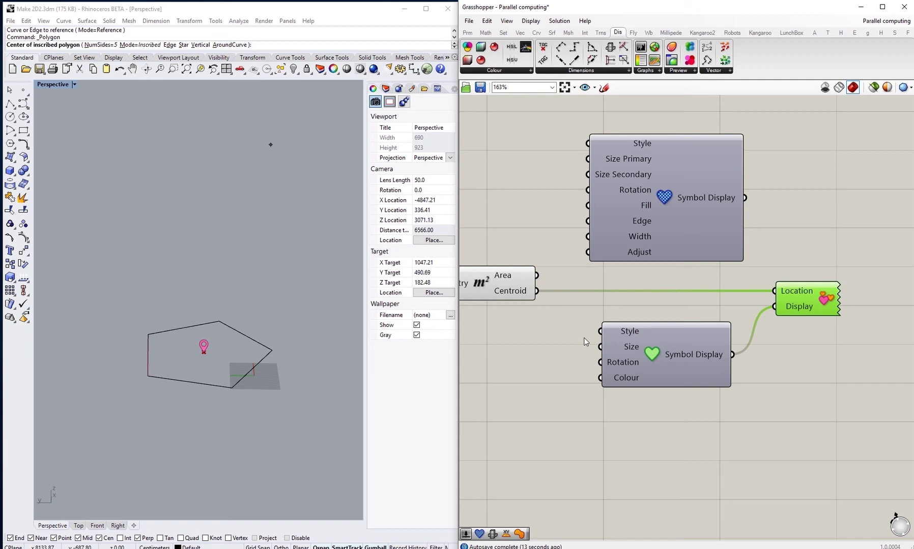
{"action": "scroll", "coordinate": [634, 322], "scroll_direction": "up", "scroll_amount": 3}
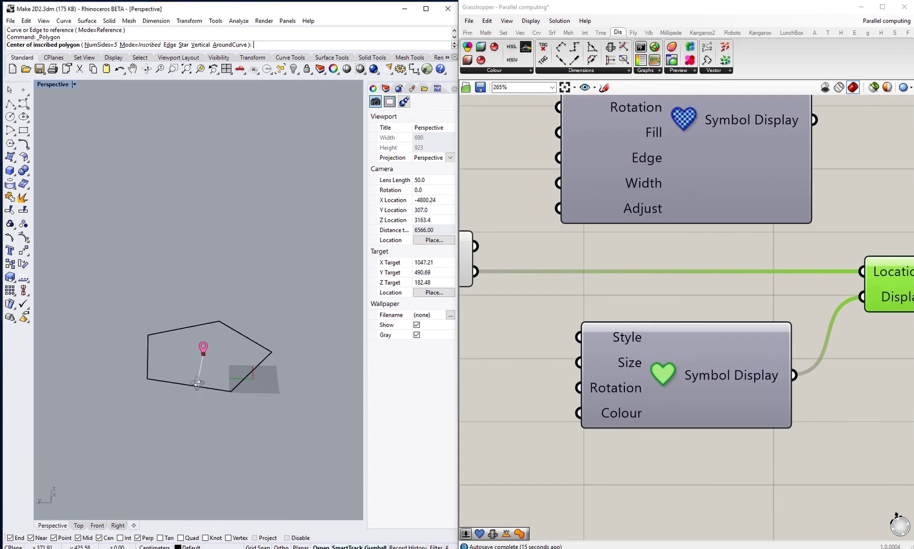
{"action": "scroll", "coordinate": [202, 359], "scroll_direction": "up", "scroll_amount": 5}
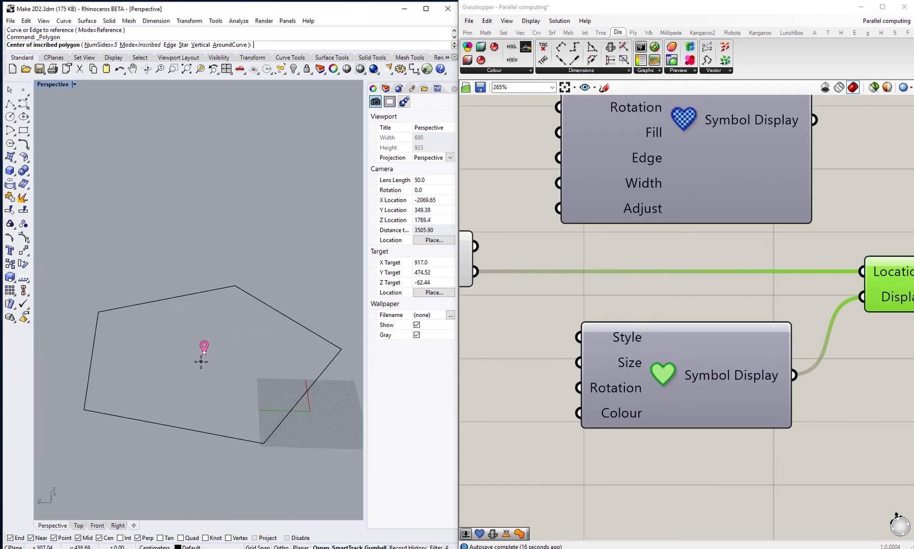
- Try Arrow (tail), Circle (cross) and Heart styles, then settle on Square (open)
{"action": "right_click", "coordinate": [617, 340]}
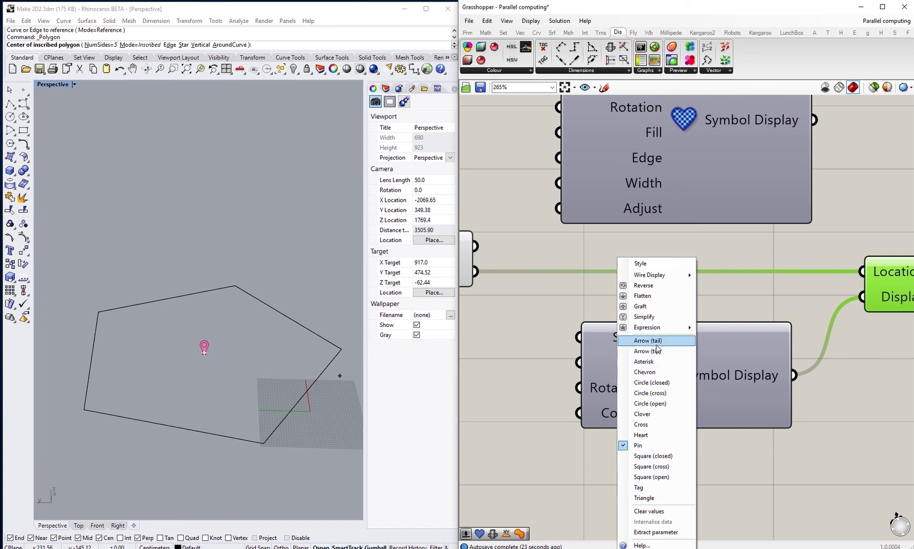
{"action": "left_click", "coordinate": [656, 345]}
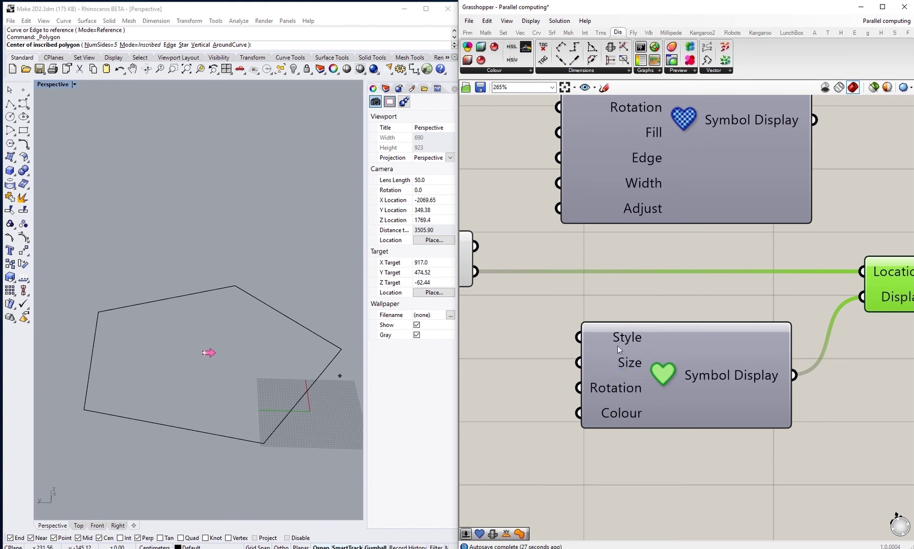
{"action": "right_click", "coordinate": [617, 346]}
{"action": "left_click", "coordinate": [652, 394]}
{"action": "right_click", "coordinate": [621, 340]}
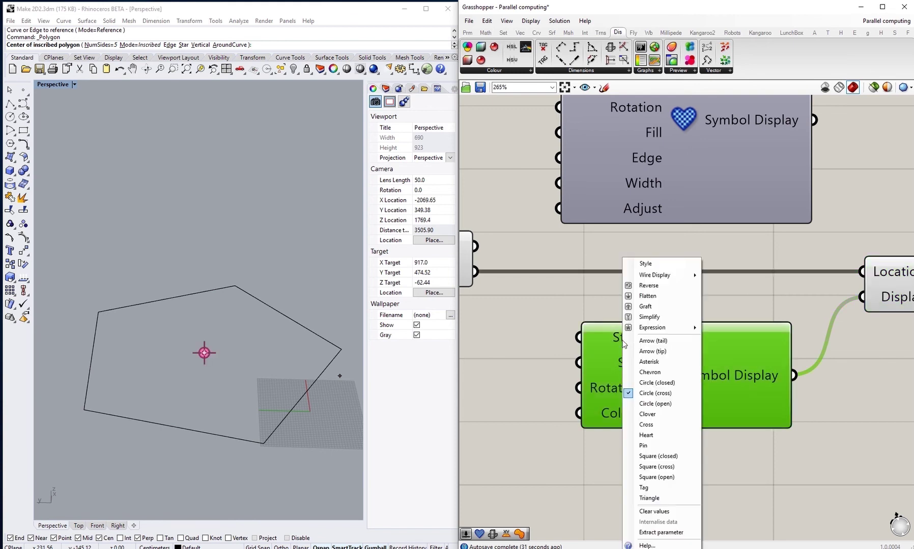
{"action": "left_click", "coordinate": [660, 435]}
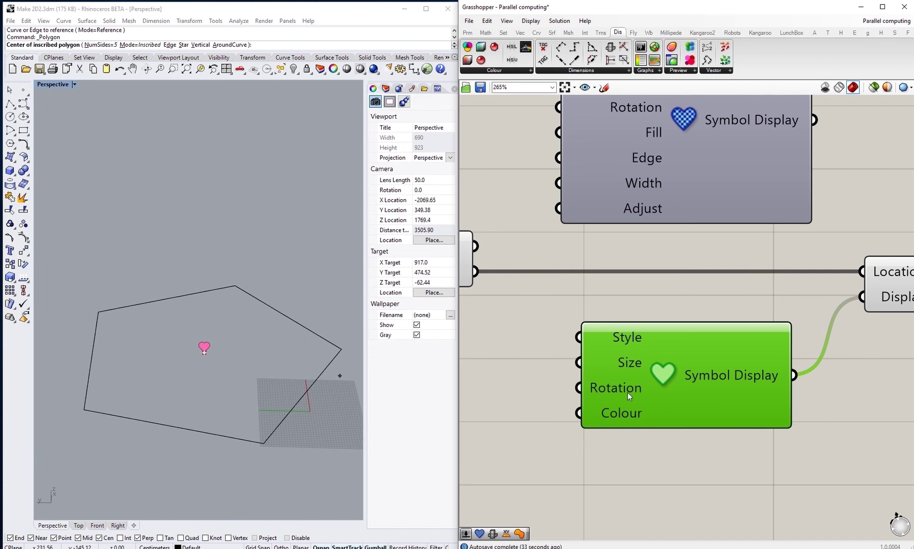
{"action": "right_click", "coordinate": [626, 336]}
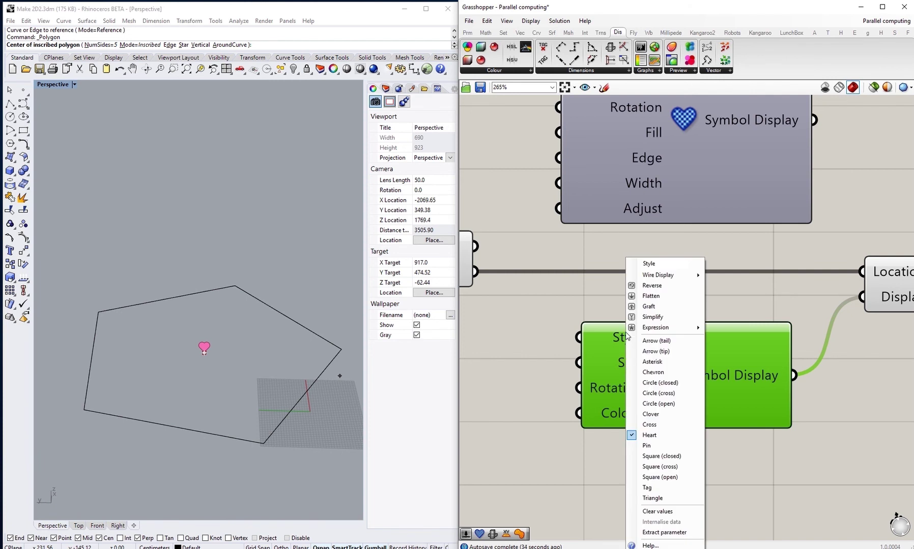
{"action": "left_click", "coordinate": [658, 477]}
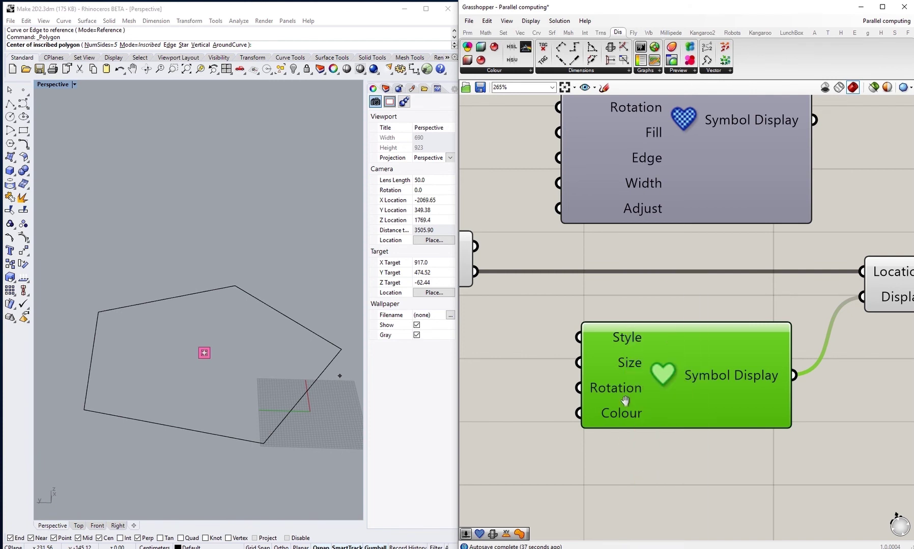
{"action": "right_click_drag", "start_coordinate": [625, 401], "coordinate": [649, 357]}
- Set the simple symbol's Size to 18
{"action": "right_click", "coordinate": [652, 316]}
{"action": "mouse_move", "coordinate": [686, 414]}
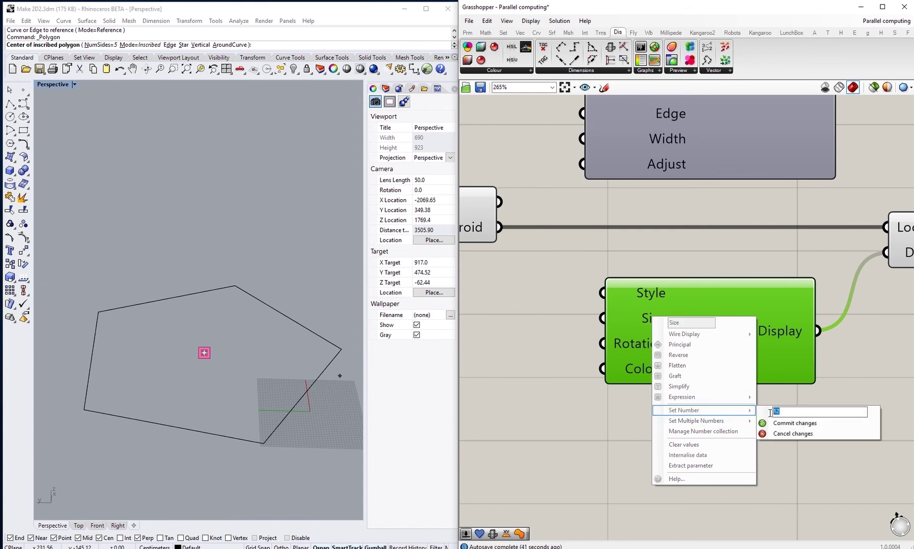
{"action": "type", "text": "18"}
{"action": "left_click", "coordinate": [794, 423]}
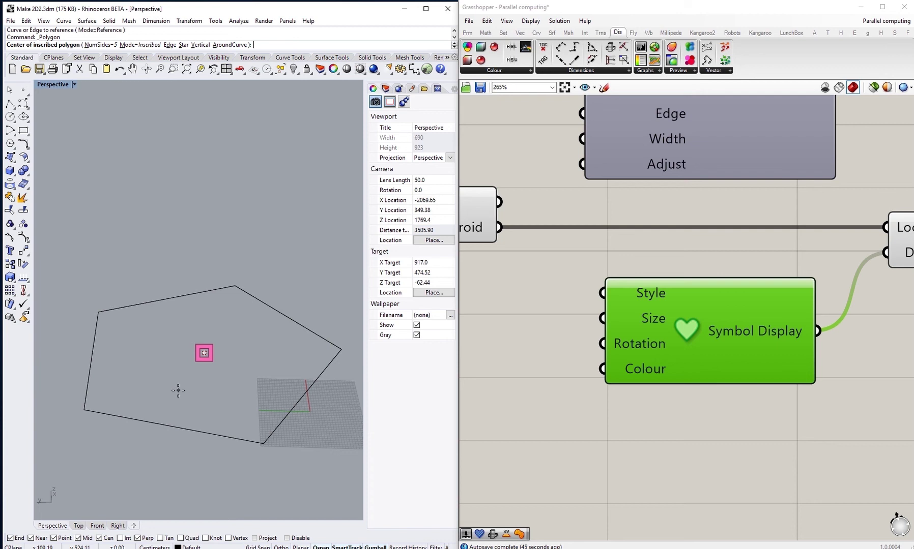
- Zoom Rhino to frame the whole pentagon and bring the Area outputs into view
{"action": "scroll", "coordinate": [209, 369], "scroll_direction": "down", "scroll_amount": 4}
{"action": "scroll", "coordinate": [203, 369], "scroll_direction": "up", "scroll_amount": 6}
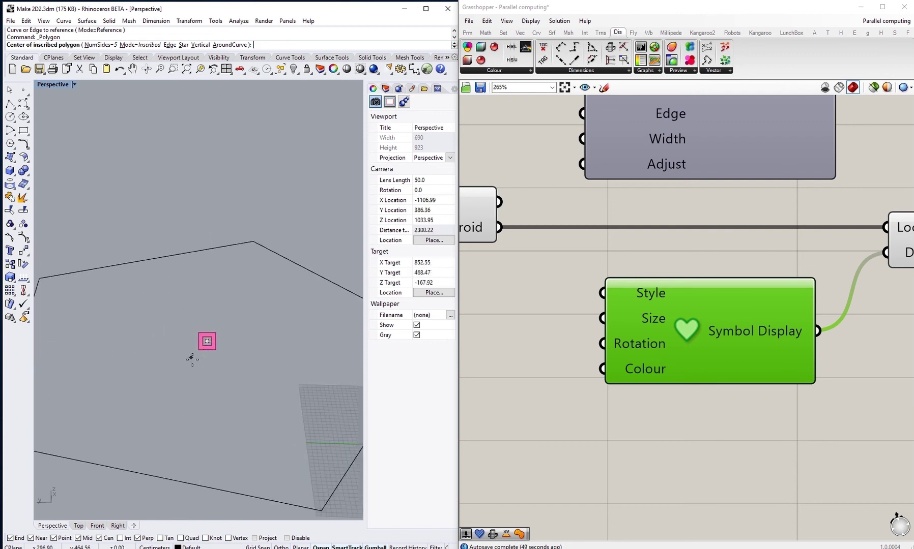
{"action": "scroll", "coordinate": [194, 358], "scroll_direction": "down", "scroll_amount": 4}
{"action": "scroll", "coordinate": [193, 359], "scroll_direction": "down", "scroll_amount": 4}
{"action": "scroll", "coordinate": [194, 359], "scroll_direction": "up", "scroll_amount": 6}
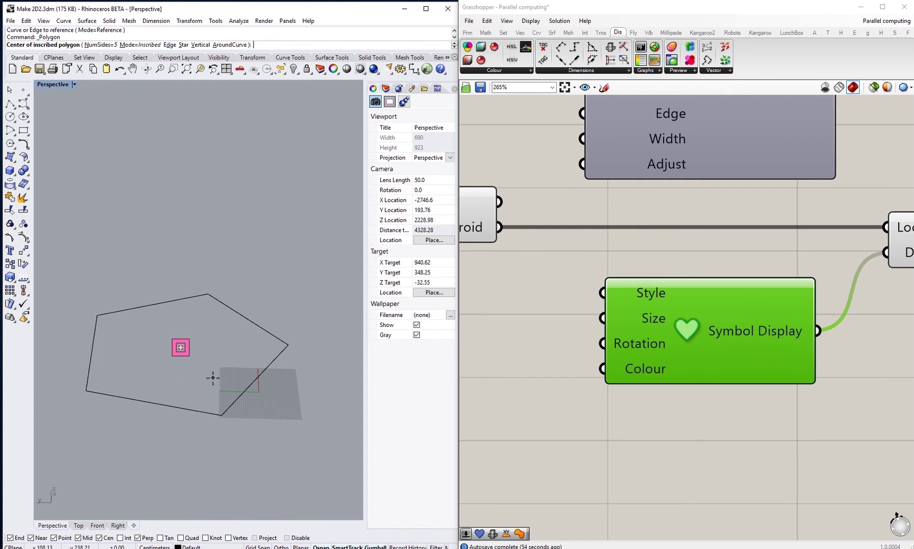
{"action": "scroll", "coordinate": [219, 366], "scroll_direction": "up", "scroll_amount": 1}
{"action": "scroll", "coordinate": [204, 377], "scroll_direction": "down", "scroll_amount": 3}
{"action": "scroll", "coordinate": [203, 371], "scroll_direction": "up", "scroll_amount": 2}
{"action": "right_click_drag", "start_coordinate": [628, 349], "coordinate": [653, 331]}
- Switch the simple symbol's Rotation to degrees and set it to 20
{"action": "right_click", "coordinate": [671, 328]}
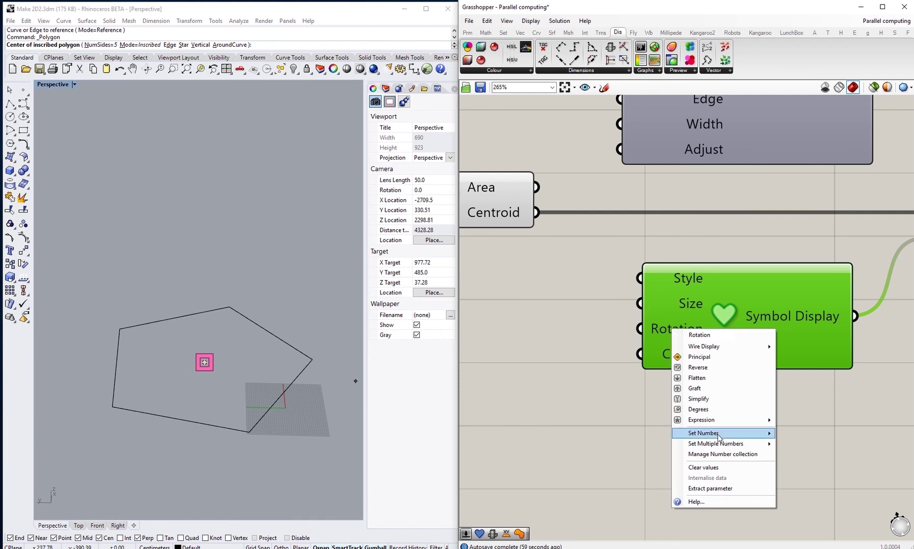
{"action": "left_click", "coordinate": [697, 410]}
{"action": "right_click", "coordinate": [666, 330]}
{"action": "mouse_move", "coordinate": [740, 436]}
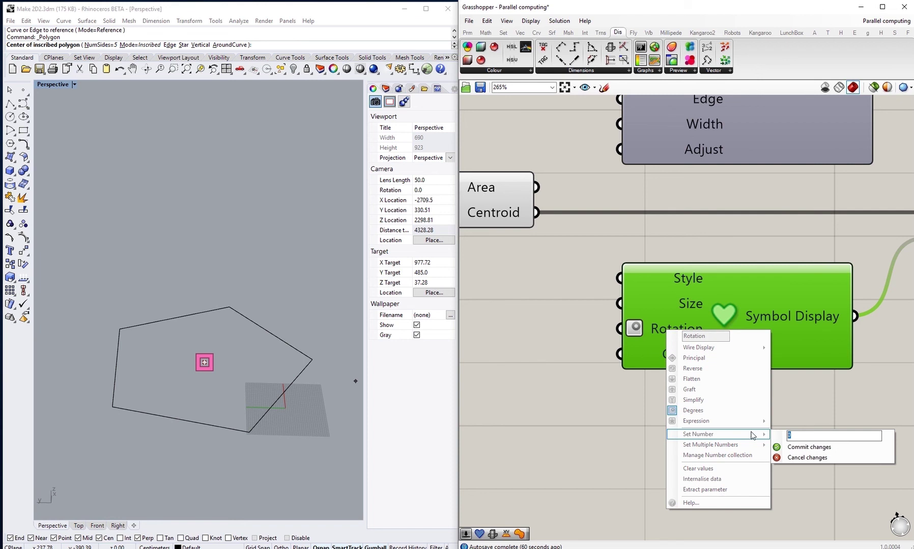
{"action": "type", "text": "20"}
{"action": "left_click", "coordinate": [808, 447]}
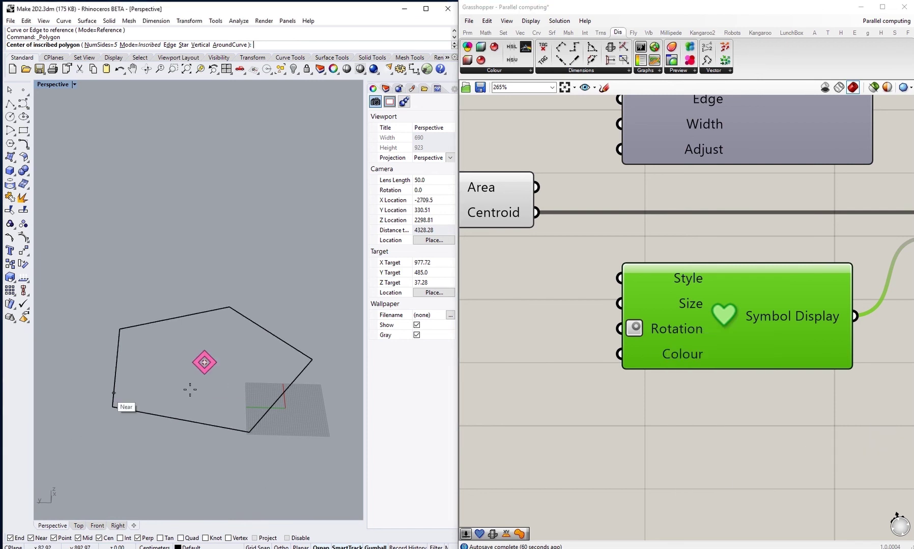
- Change the simple symbol's Colour to a near-black dark red
{"action": "right_click", "coordinate": [680, 355]}
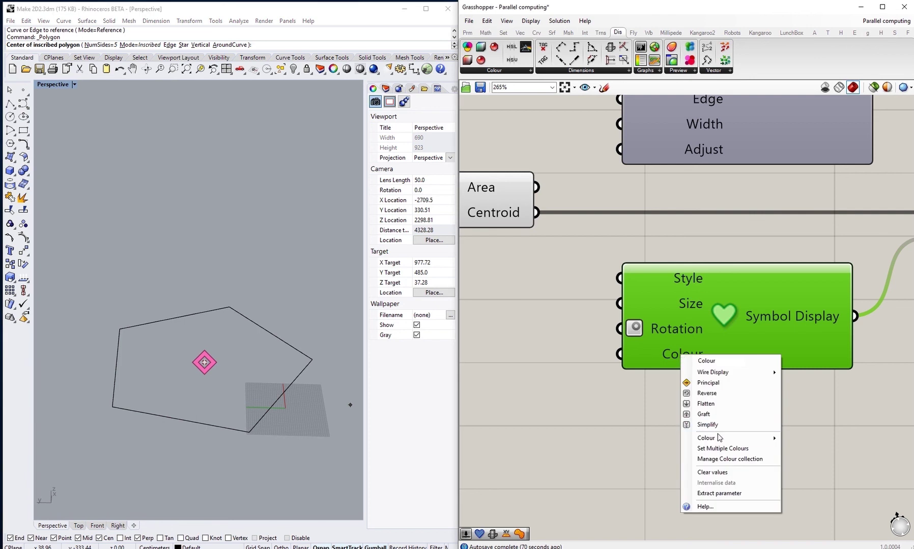
{"action": "mouse_move", "coordinate": [720, 437]}
{"action": "left_click_drag", "start_coordinate": [854, 414], "coordinate": [829, 464]}
{"action": "key", "text": "Escape"}
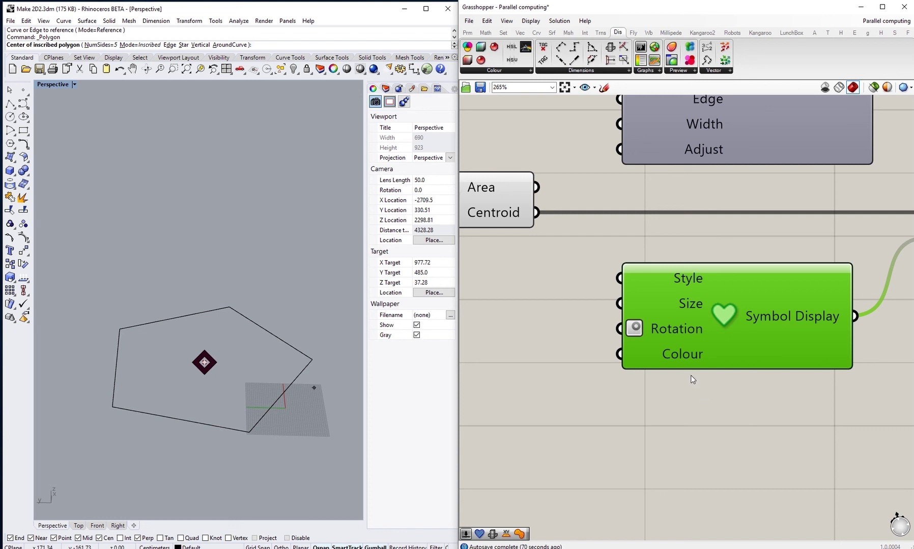
{"action": "scroll", "coordinate": [693, 379], "scroll_direction": "down", "scroll_amount": 2}
- Wire the advanced Symbol output into Symbol Display's Display input
{"action": "right_click_drag", "start_coordinate": [722, 308], "coordinate": [703, 349]}
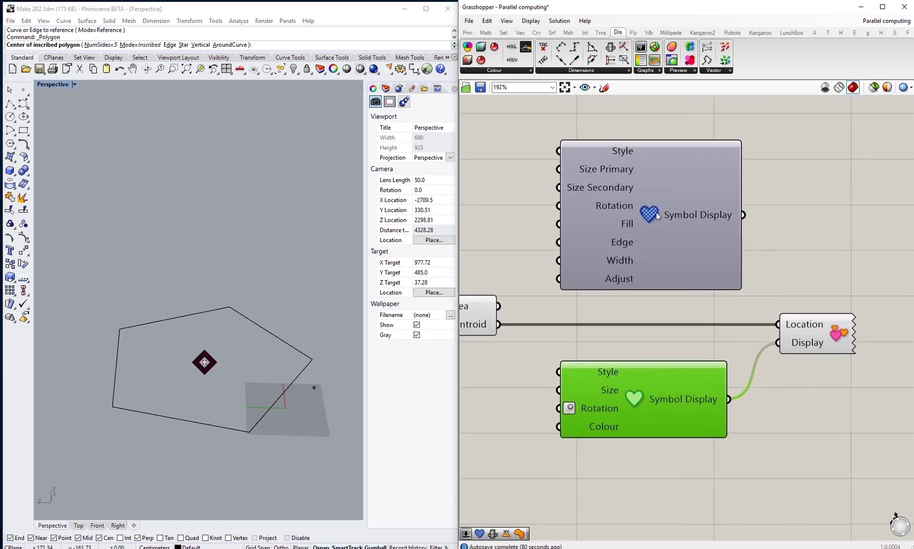
{"action": "left_click_drag", "start_coordinate": [744, 220], "coordinate": [770, 353]}
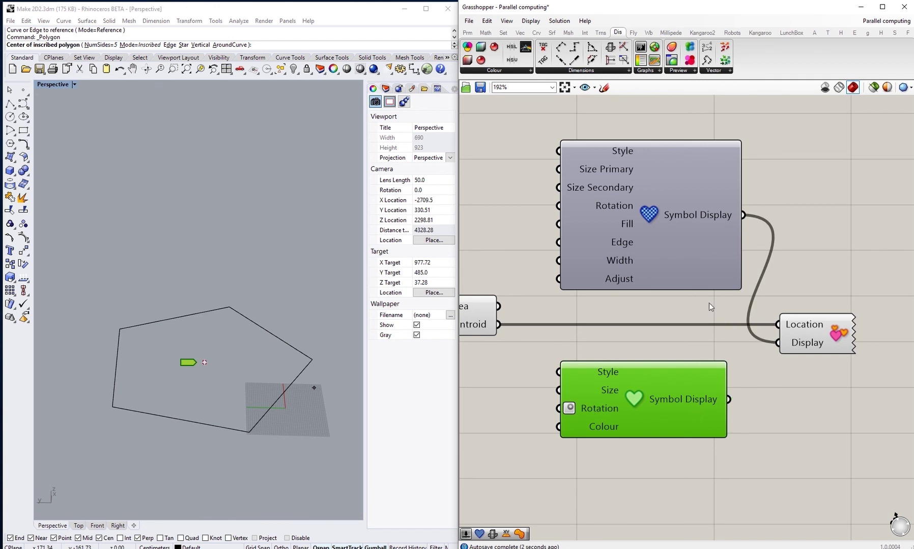
{"action": "scroll", "coordinate": [661, 265], "scroll_direction": "up", "scroll_amount": 2}
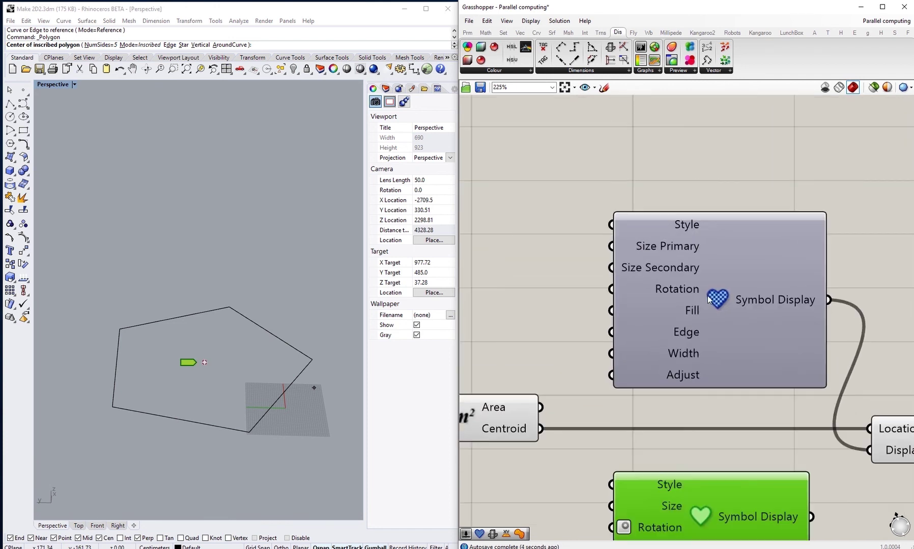
- Pick a new symbol shape from the advanced symbol's Style list
{"action": "right_click_drag", "start_coordinate": [671, 367], "coordinate": [653, 311]}
{"action": "right_click_drag", "start_coordinate": [653, 412], "coordinate": [654, 475]}
{"action": "right_click", "coordinate": [654, 201]}
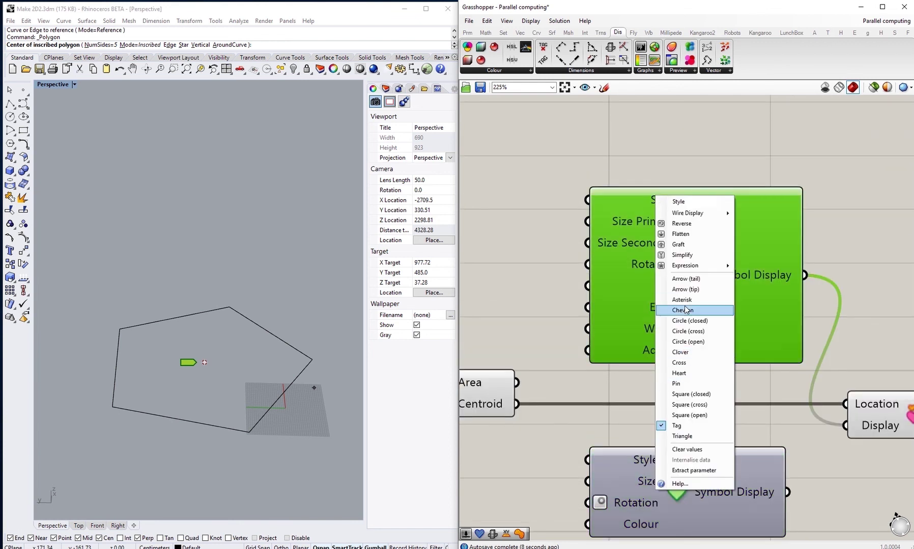
{"action": "left_click", "coordinate": [691, 436]}
{"action": "right_click_drag", "start_coordinate": [619, 228], "coordinate": [643, 238]}
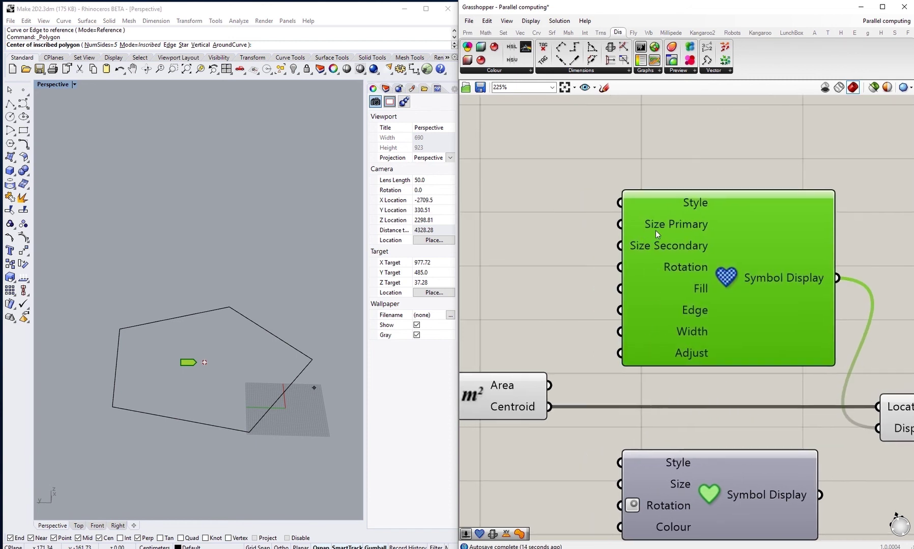
{"action": "mouse_move", "coordinate": [664, 225]}
- Set the advanced symbol's Size Primary to 30
{"action": "right_click", "coordinate": [664, 224]}
{"action": "mouse_move", "coordinate": [703, 317]}
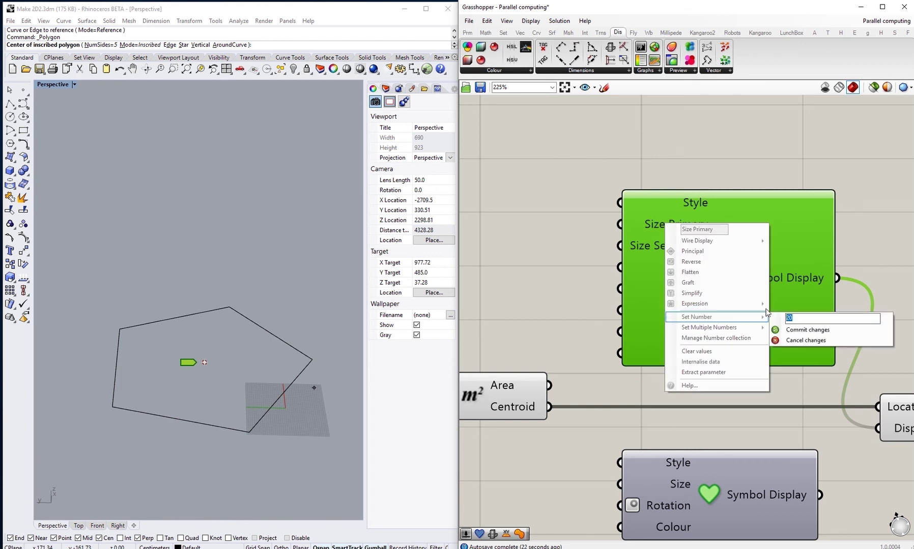
{"action": "type", "text": "30"}
{"action": "left_click", "coordinate": [785, 333]}
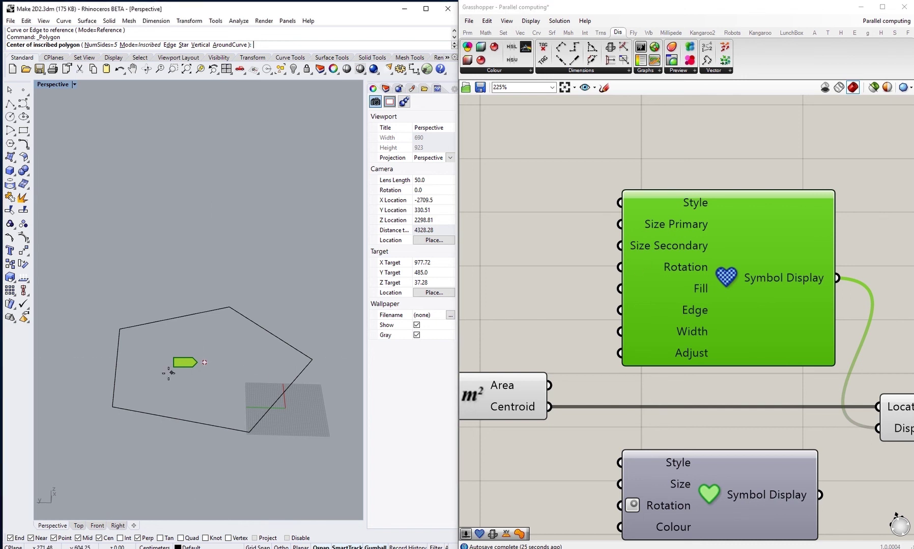
{"action": "scroll", "coordinate": [179, 367], "scroll_direction": "up", "scroll_amount": 5}
{"action": "scroll", "coordinate": [179, 367], "scroll_direction": "down", "scroll_amount": 7}
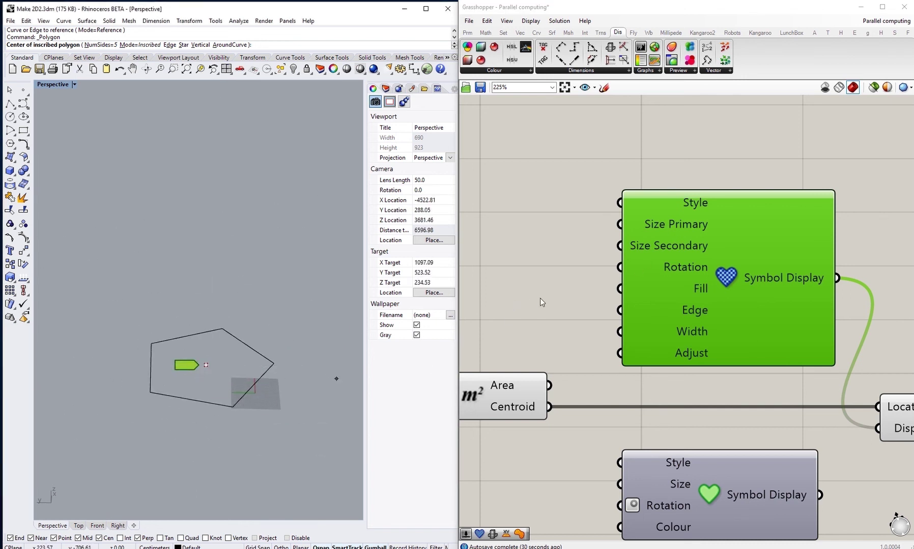
- Set the advanced symbol's Size Secondary to 20
{"action": "right_click", "coordinate": [672, 246]}
{"action": "mouse_move", "coordinate": [713, 340]}
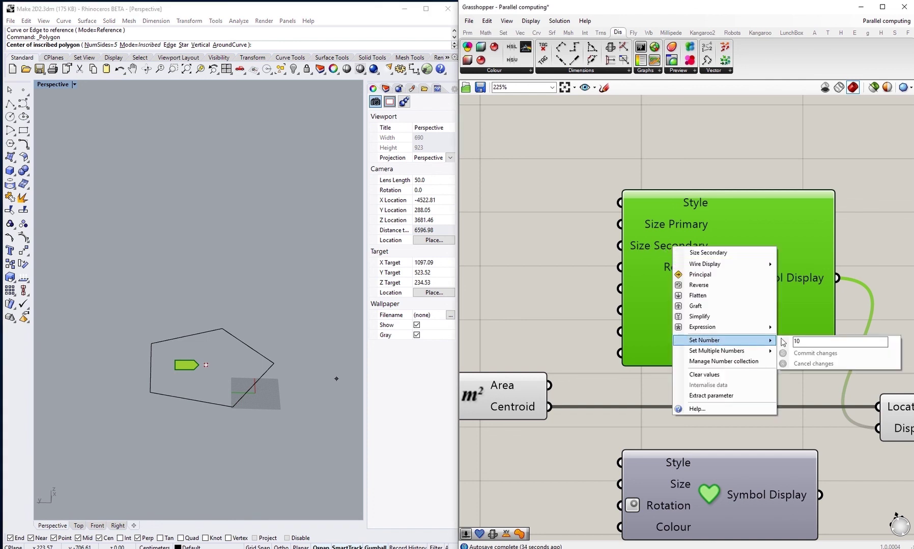
{"action": "type", "text": "20"}
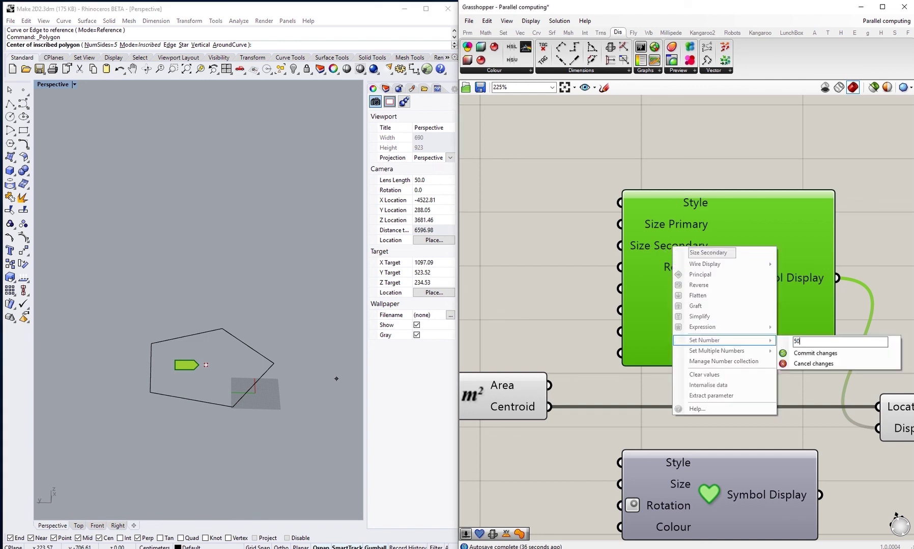
{"action": "left_click", "coordinate": [807, 353]}
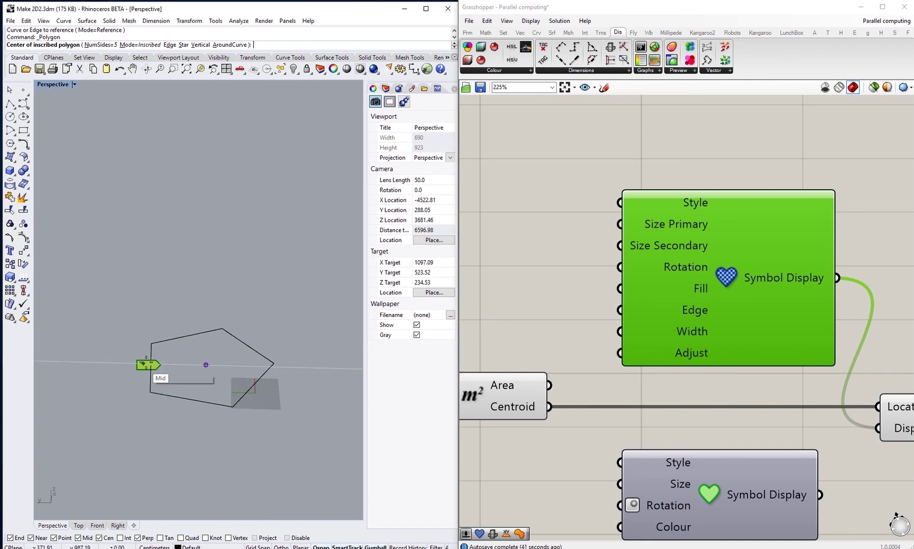
- Drive Size Secondary with a Number Slider created at 50, then settle it at 15
{"action": "right_click_drag", "start_coordinate": [896, 398], "coordinate": [846, 359]}
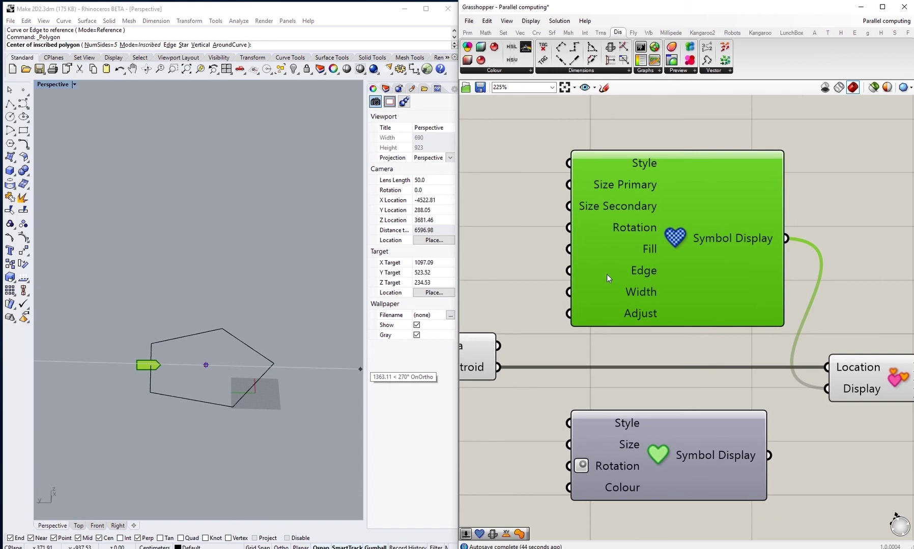
{"action": "right_click_drag", "start_coordinate": [496, 248], "coordinate": [586, 326]}
{"action": "double_click", "coordinate": [554, 306]}
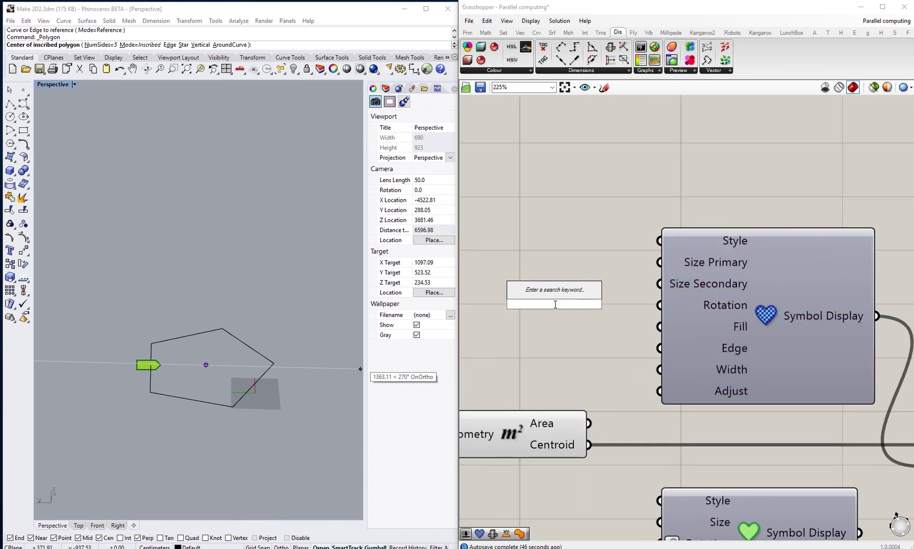
{"action": "type", "text": "50"}
{"action": "key", "text": "Return"}
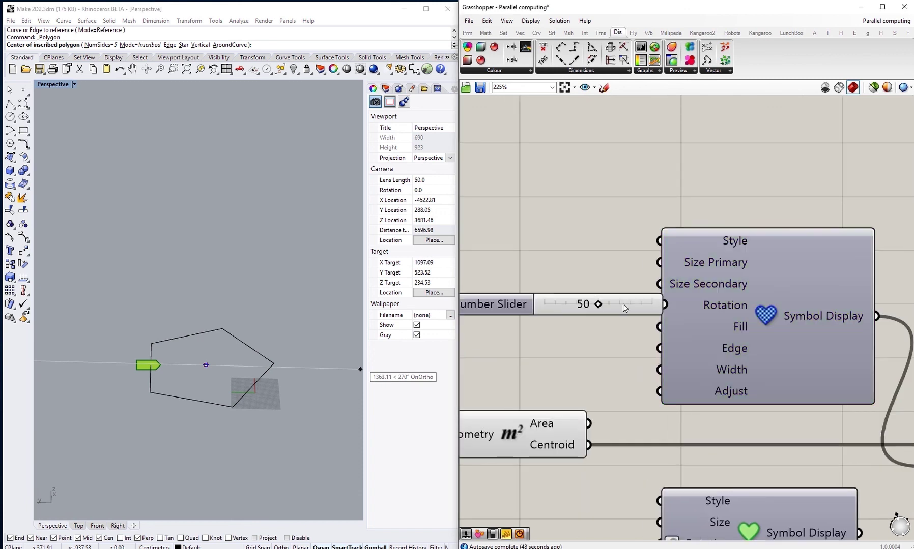
{"action": "left_click_drag", "start_coordinate": [625, 308], "coordinate": [579, 307]}
{"action": "left_click_drag", "start_coordinate": [659, 283], "coordinate": [617, 305]}
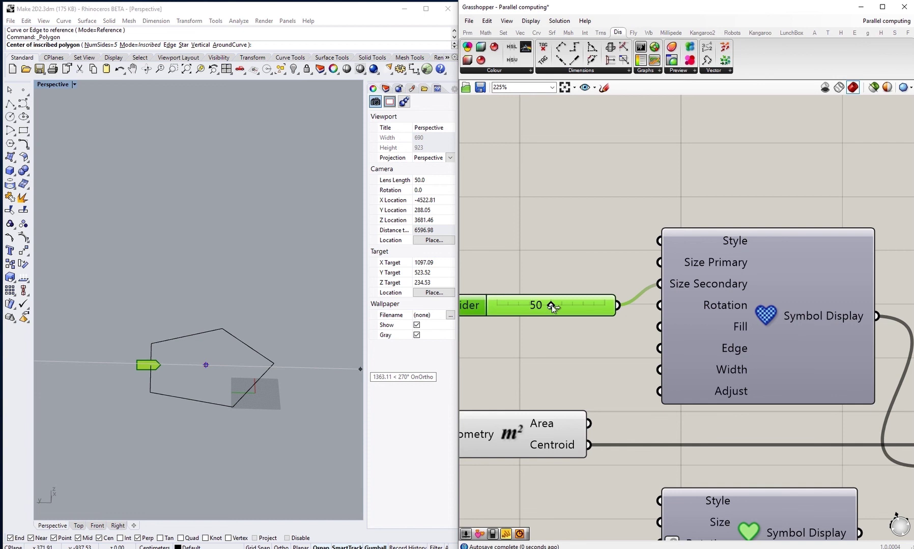
{"action": "left_click_drag", "start_coordinate": [552, 306], "coordinate": [513, 304]}
{"action": "right_click_drag", "start_coordinate": [623, 350], "coordinate": [622, 317]}
{"action": "left_click", "coordinate": [622, 317]}
{"action": "left_click", "coordinate": [600, 283]}
{"action": "right_click_drag", "start_coordinate": [602, 286], "coordinate": [603, 253]}
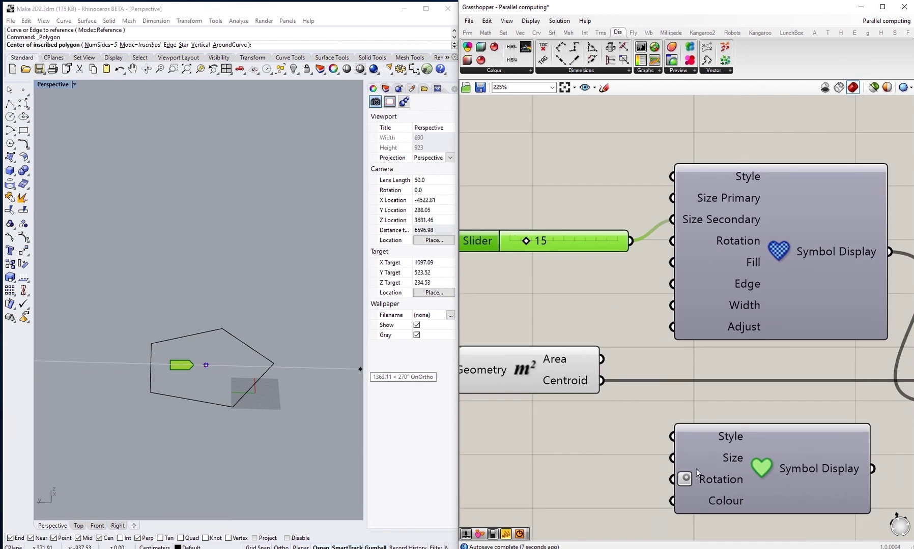
- Switch the advanced symbol's Rotation to degrees and set it to 270
{"action": "right_click", "coordinate": [717, 240]}
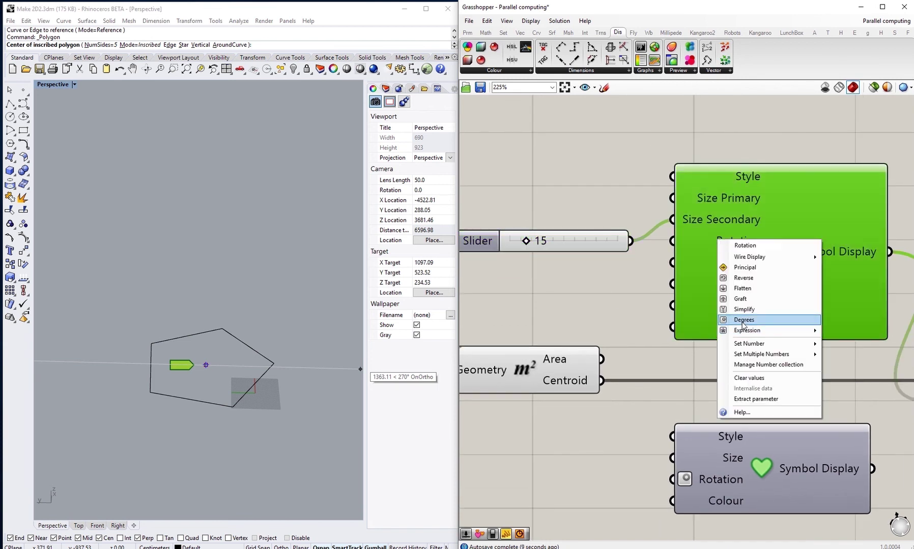
{"action": "left_click", "coordinate": [743, 320]}
{"action": "right_click", "coordinate": [722, 239]}
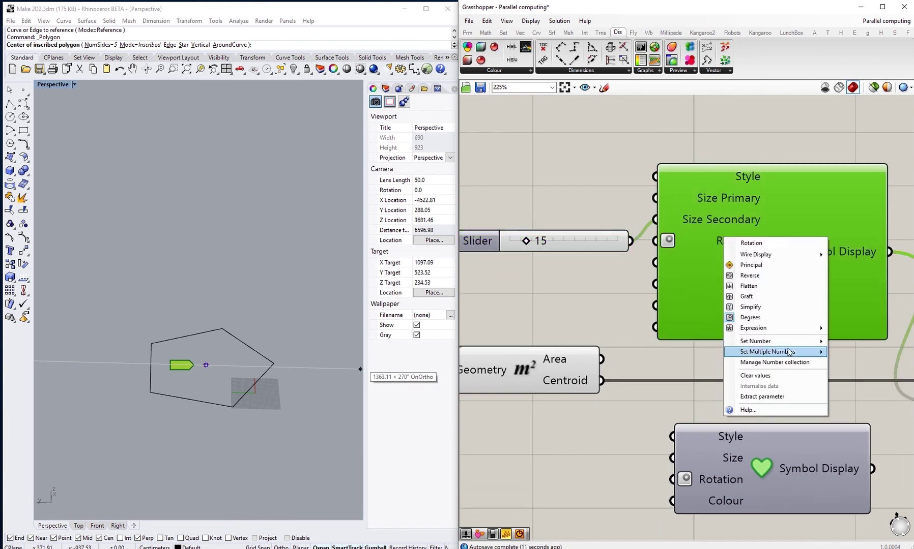
{"action": "mouse_move", "coordinate": [788, 342]}
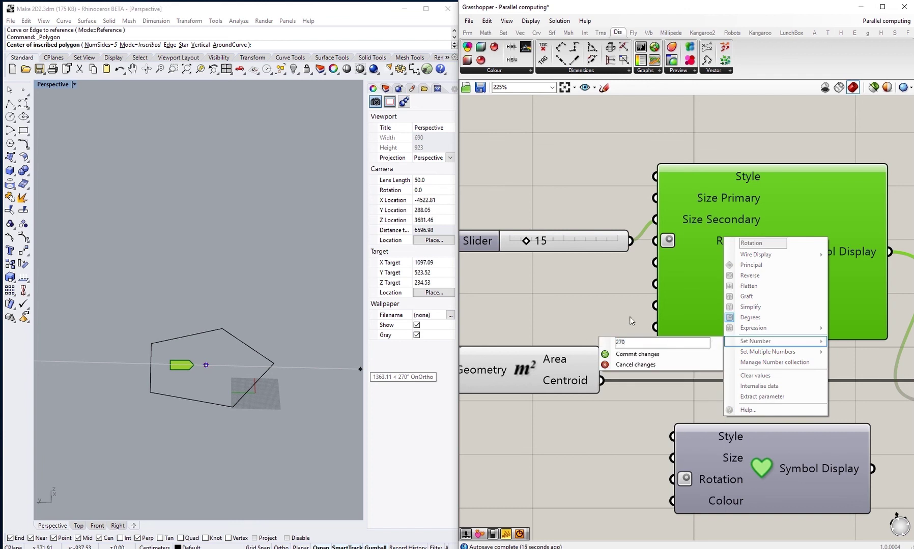
{"action": "left_click", "coordinate": [645, 354]}
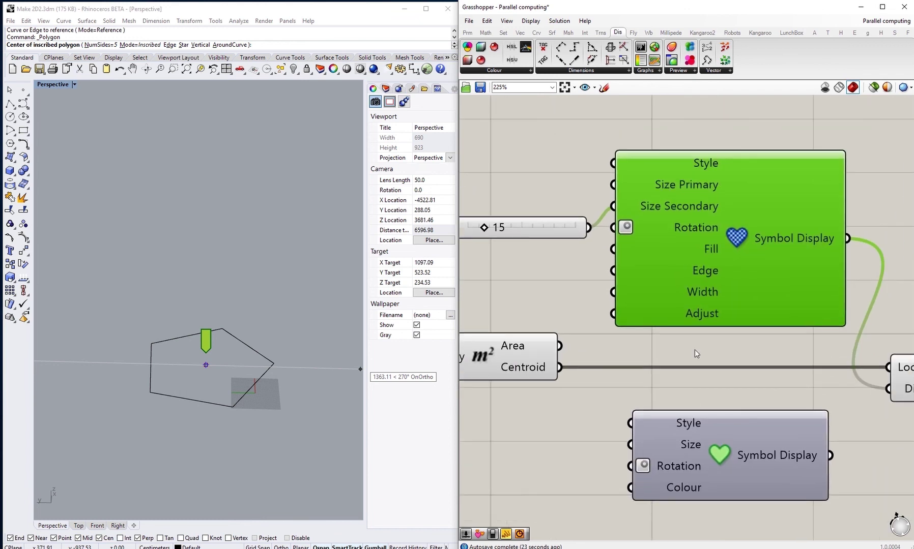
- Give the advanced symbol a near-white Fill colour
{"action": "right_click", "coordinate": [709, 252]}
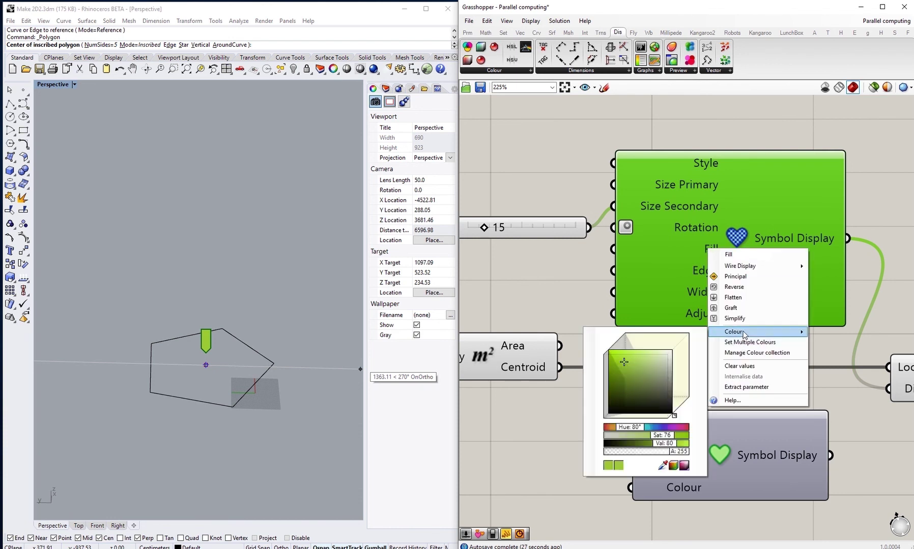
{"action": "left_click", "coordinate": [663, 371]}
{"action": "right_click", "coordinate": [700, 253]}
{"action": "mouse_move", "coordinate": [729, 337]}
{"action": "left_click", "coordinate": [663, 355]}
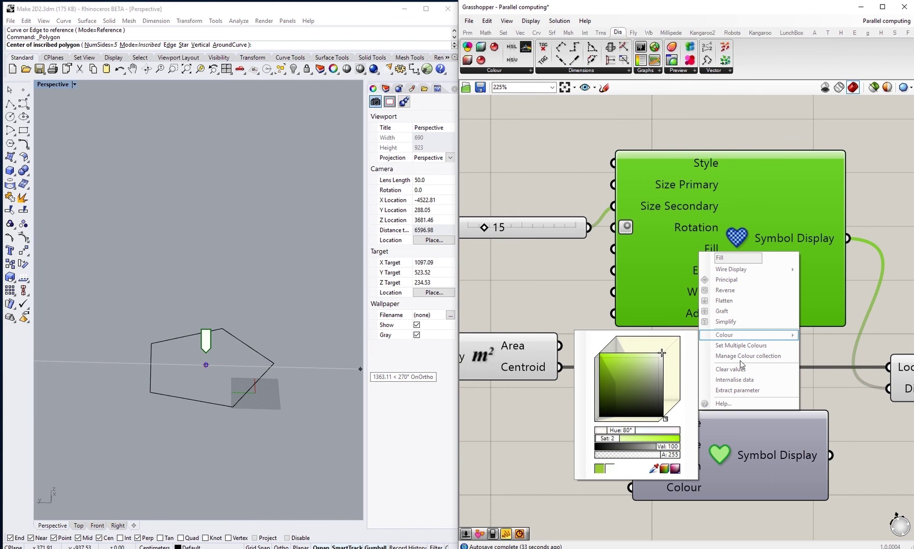
{"action": "left_click", "coordinate": [815, 384]}
- Set the advanced symbol's Edge colour to green
{"action": "right_click", "coordinate": [699, 271]}
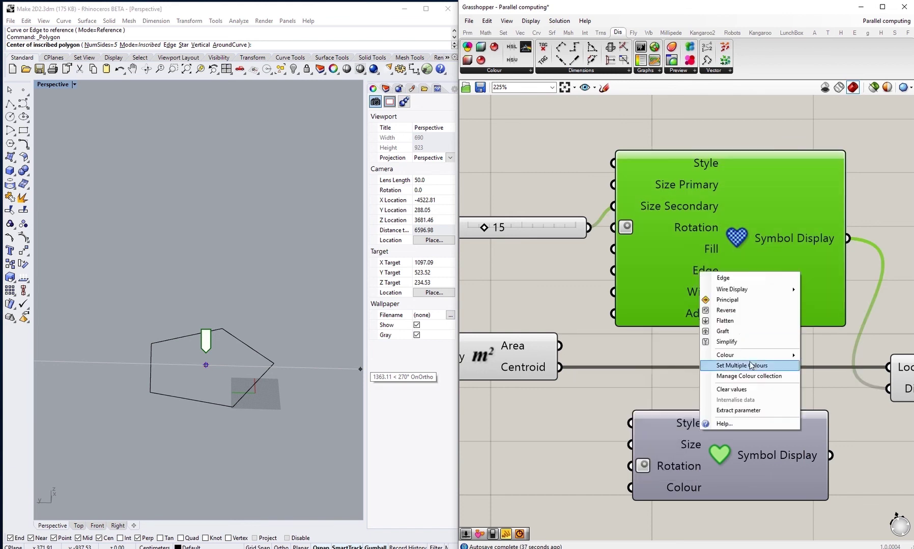
{"action": "mouse_move", "coordinate": [750, 356]}
{"action": "left_click_drag", "start_coordinate": [619, 395], "coordinate": [600, 427]}
{"action": "right_click", "coordinate": [696, 275]}
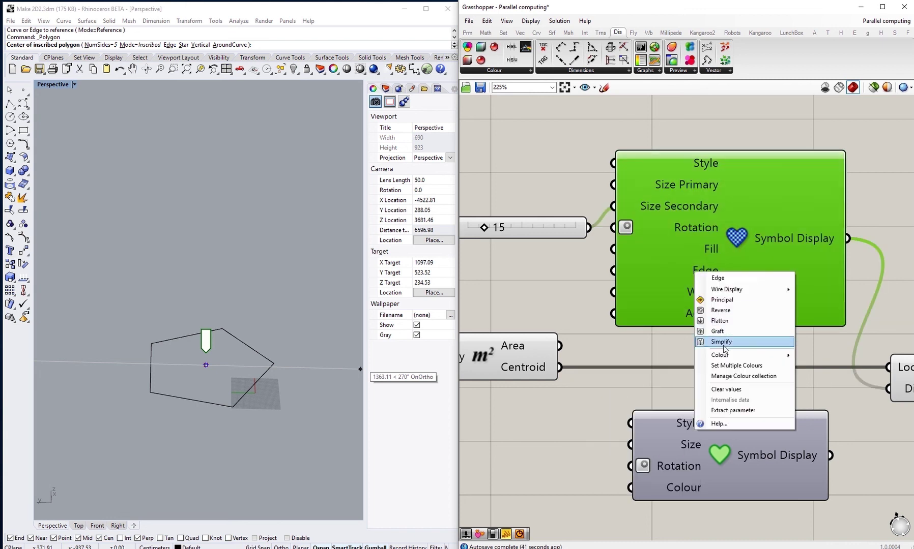
{"action": "left_click", "coordinate": [656, 379]}
{"action": "right_click", "coordinate": [693, 275]}
{"action": "mouse_move", "coordinate": [725, 360]}
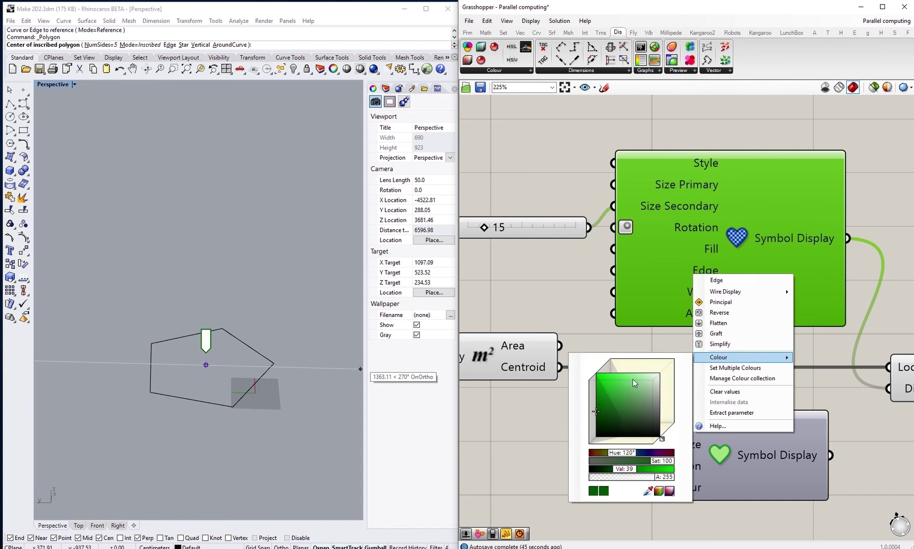
{"action": "left_click", "coordinate": [522, 443]}
- Change the edge Width from 2 to 10
{"action": "mouse_move", "coordinate": [707, 294]}
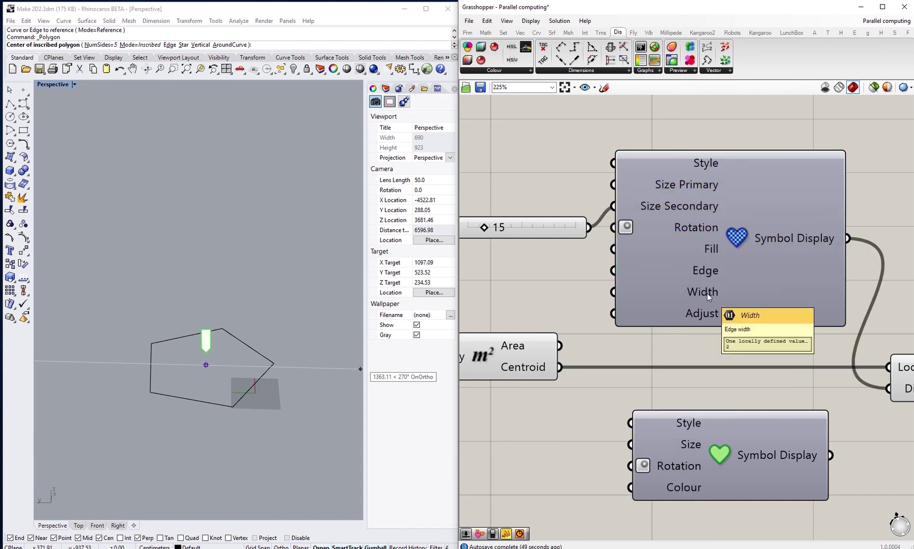
{"action": "right_click", "coordinate": [698, 293]}
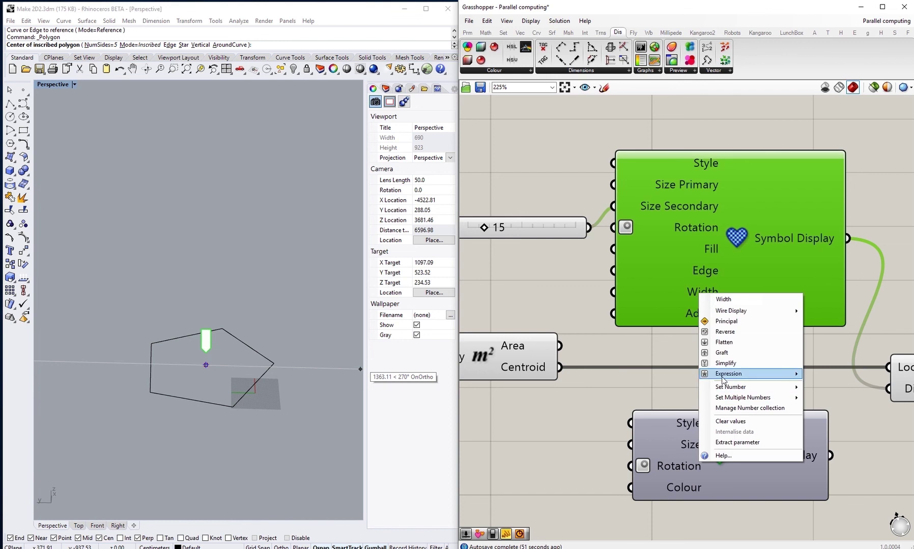
{"action": "mouse_move", "coordinate": [726, 388]}
{"action": "left_click", "coordinate": [640, 388]}
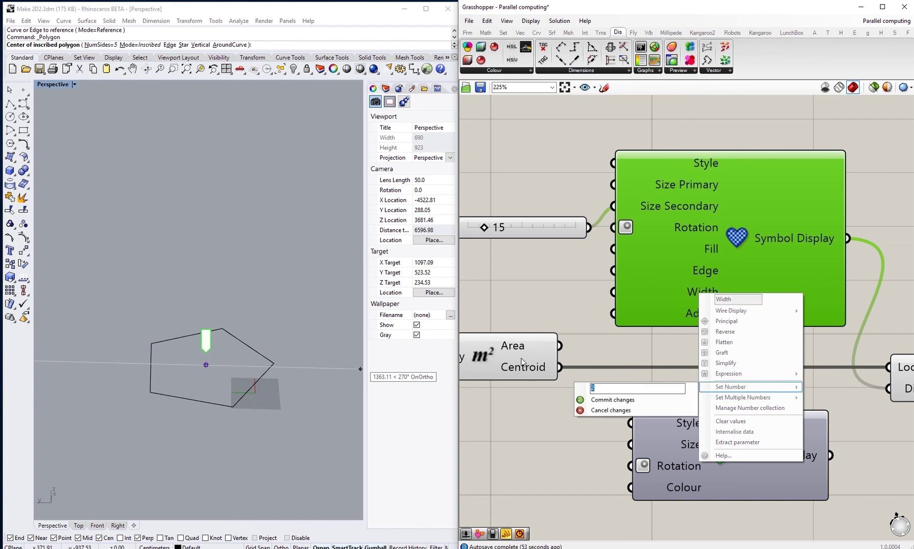
{"action": "type", "text": "10"}
{"action": "left_click", "coordinate": [587, 337]}
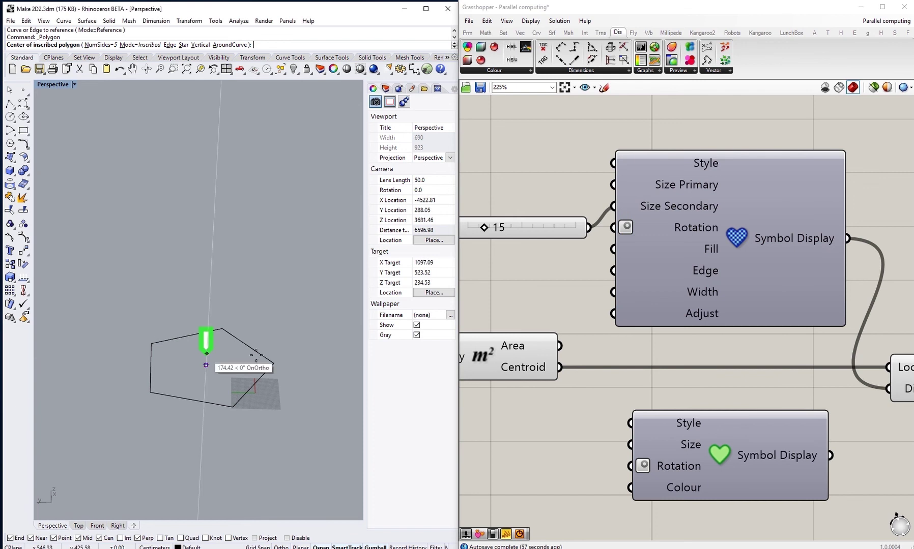
{"action": "right_click_drag", "start_coordinate": [698, 296], "coordinate": [678, 286]}
{"action": "right_click", "coordinate": [678, 282]}
{"action": "mouse_move", "coordinate": [714, 373]}
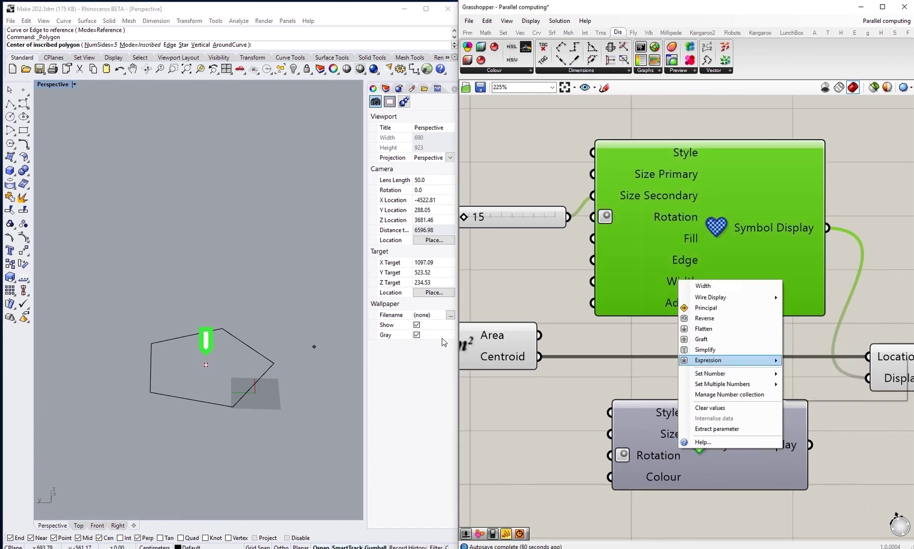
{"action": "left_click", "coordinate": [631, 300]}
{"action": "right_click_drag", "start_coordinate": [663, 302], "coordinate": [748, 294]}
- Add a Boolean Toggle via the 'bool' search and wire it into the symbol's Adjust input
{"action": "double_click", "coordinate": [578, 279]}
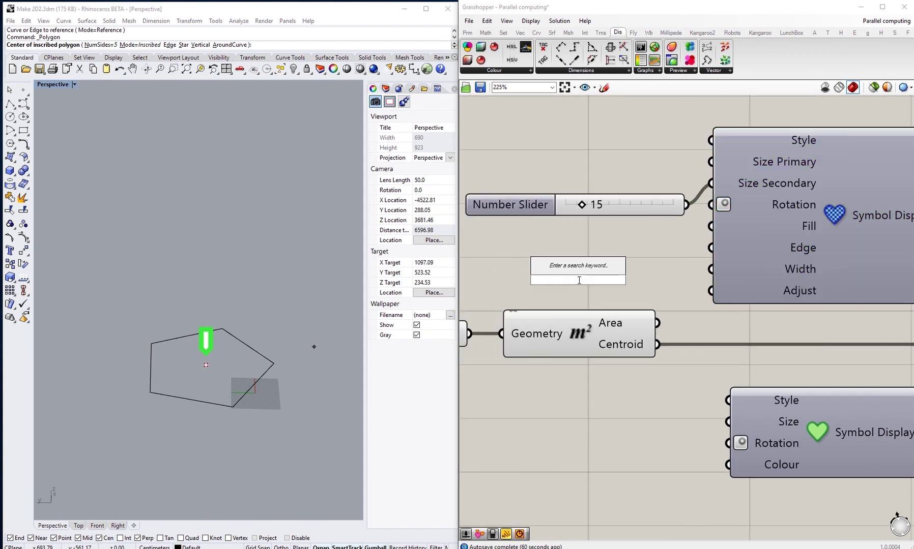
{"action": "type", "text": "bool"}
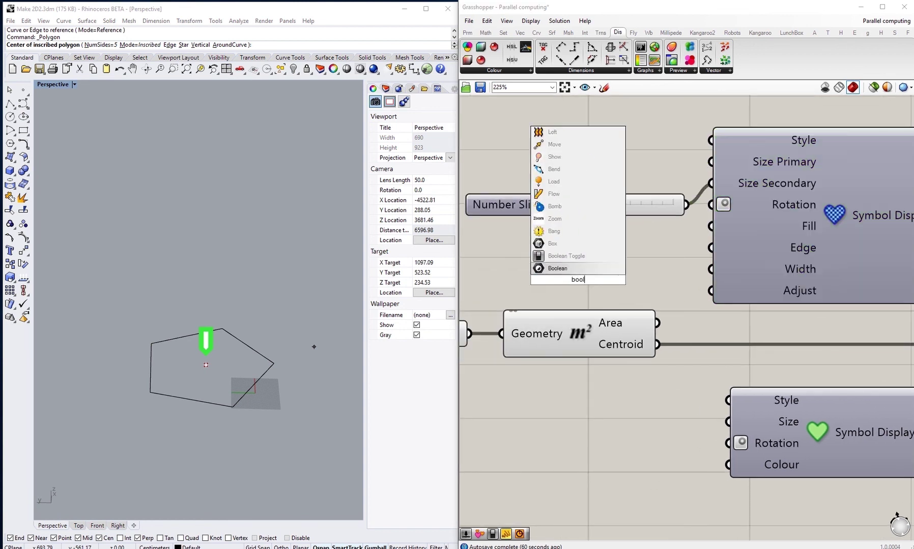
{"action": "key", "text": "Up"}
{"action": "key", "text": "Return"}
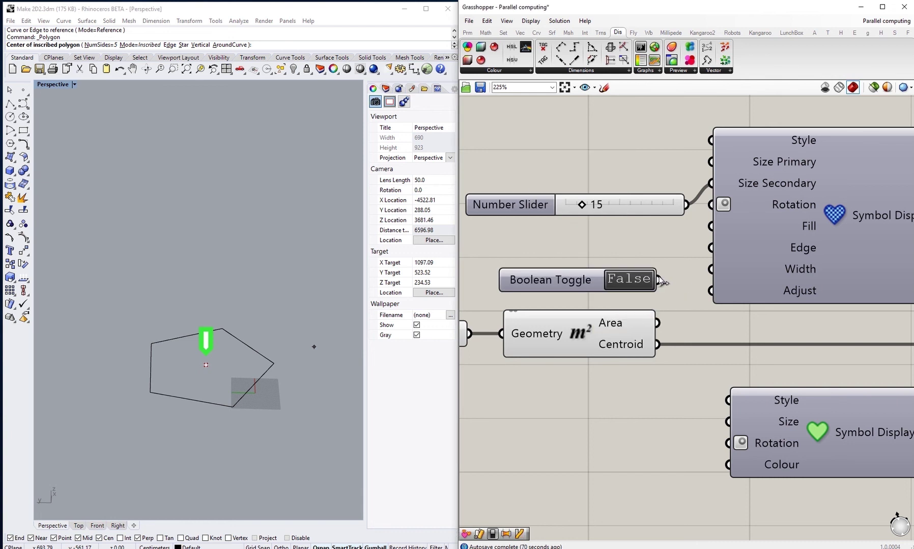
{"action": "left_click_drag", "start_coordinate": [663, 280], "coordinate": [711, 291]}
- Switch the Boolean Toggle to True and zoom to check the symbol's effect
{"action": "double_click", "coordinate": [650, 281]}
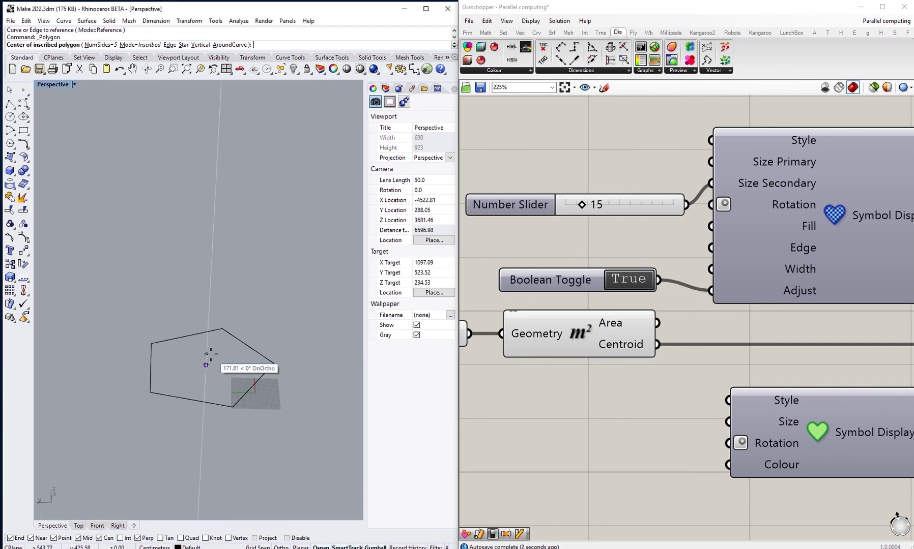
{"action": "scroll", "coordinate": [206, 366], "scroll_direction": "up", "scroll_amount": 5}
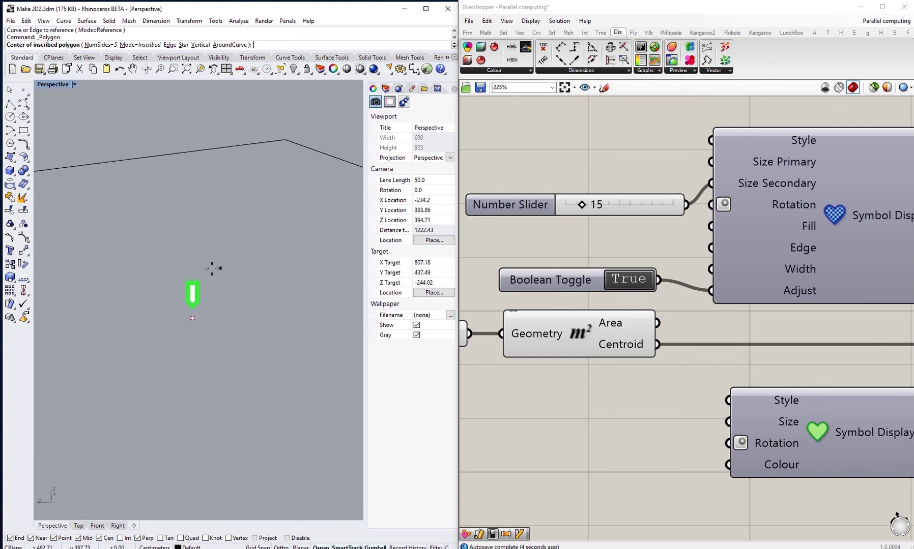
{"action": "scroll", "coordinate": [212, 302], "scroll_direction": "down", "scroll_amount": 6}
{"action": "scroll", "coordinate": [218, 301], "scroll_direction": "up", "scroll_amount": 3}
{"action": "scroll", "coordinate": [210, 308], "scroll_direction": "down", "scroll_amount": 4}
{"action": "scroll", "coordinate": [217, 305], "scroll_direction": "up", "scroll_amount": 4}
{"action": "scroll", "coordinate": [209, 304], "scroll_direction": "up", "scroll_amount": 3}
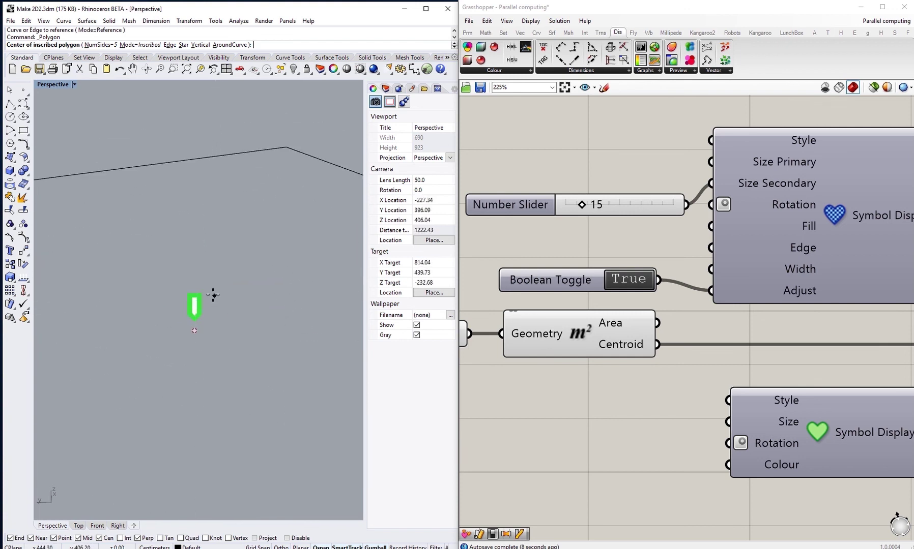
- Set the toggle back to False, leaving the green tag marker upright at the centroid
{"action": "double_click", "coordinate": [622, 281]}
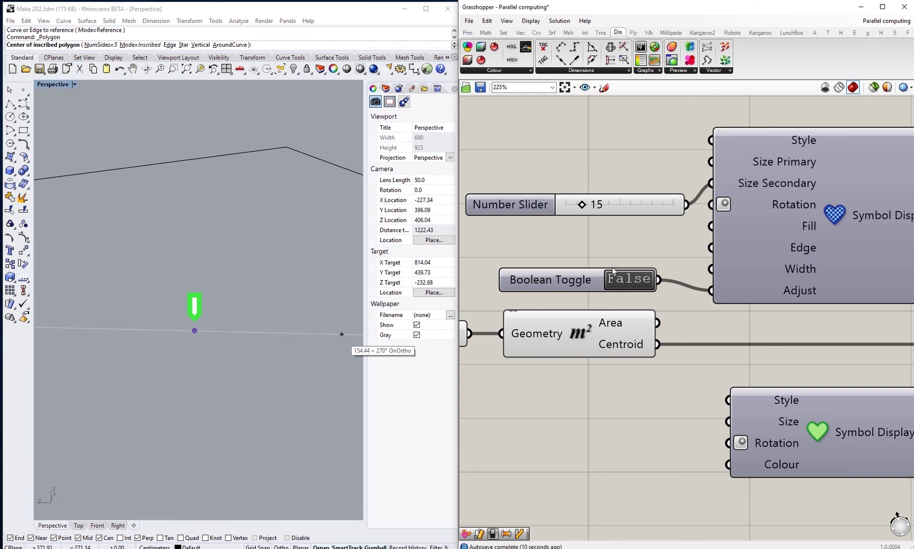
{"action": "scroll", "coordinate": [605, 265], "scroll_direction": "down", "scroll_amount": 4}
{"action": "scroll", "coordinate": [189, 331], "scroll_direction": "down", "scroll_amount": 4}
{"action": "scroll", "coordinate": [188, 330], "scroll_direction": "up", "scroll_amount": 3}
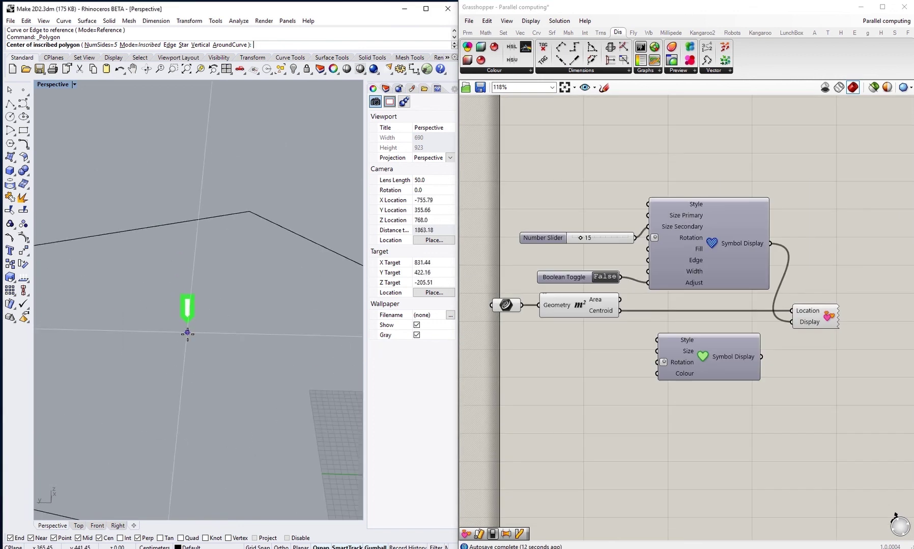
{"action": "right_click_drag", "start_coordinate": [621, 316], "coordinate": [612, 334]}
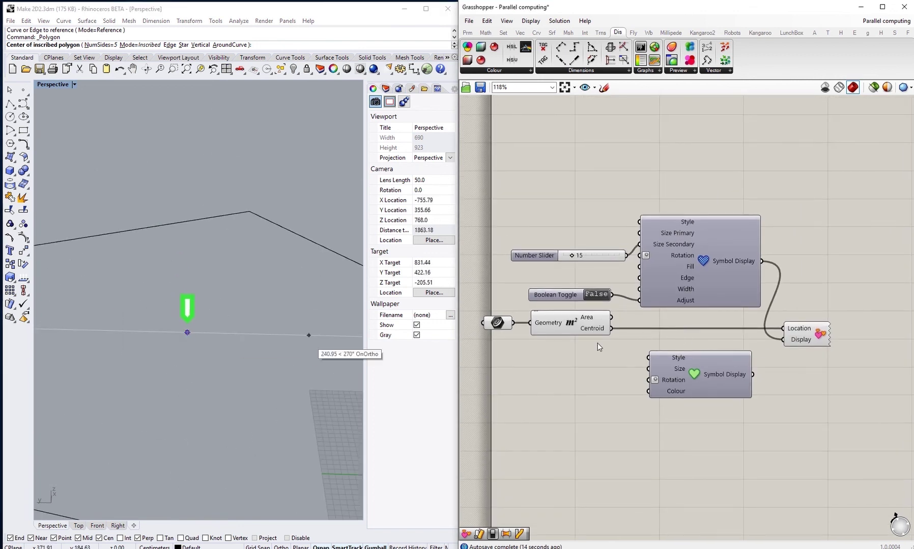
{"action": "right_click_drag", "start_coordinate": [739, 410], "coordinate": [761, 385]}
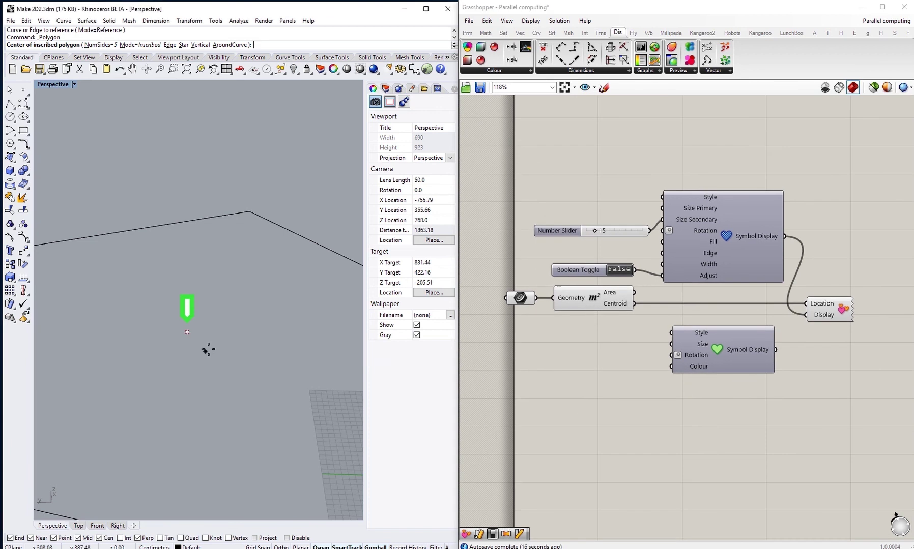
{"action": "scroll", "coordinate": [214, 343], "scroll_direction": "down", "scroll_amount": 3}
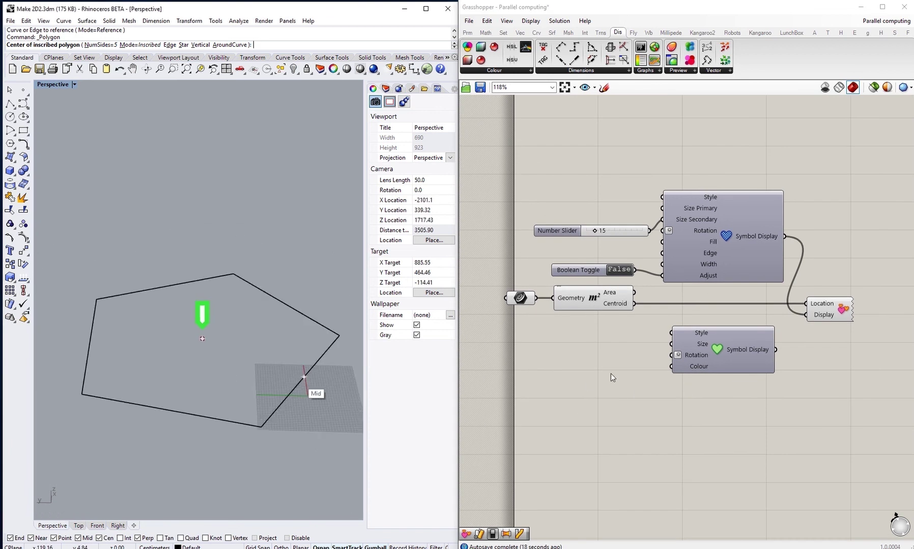